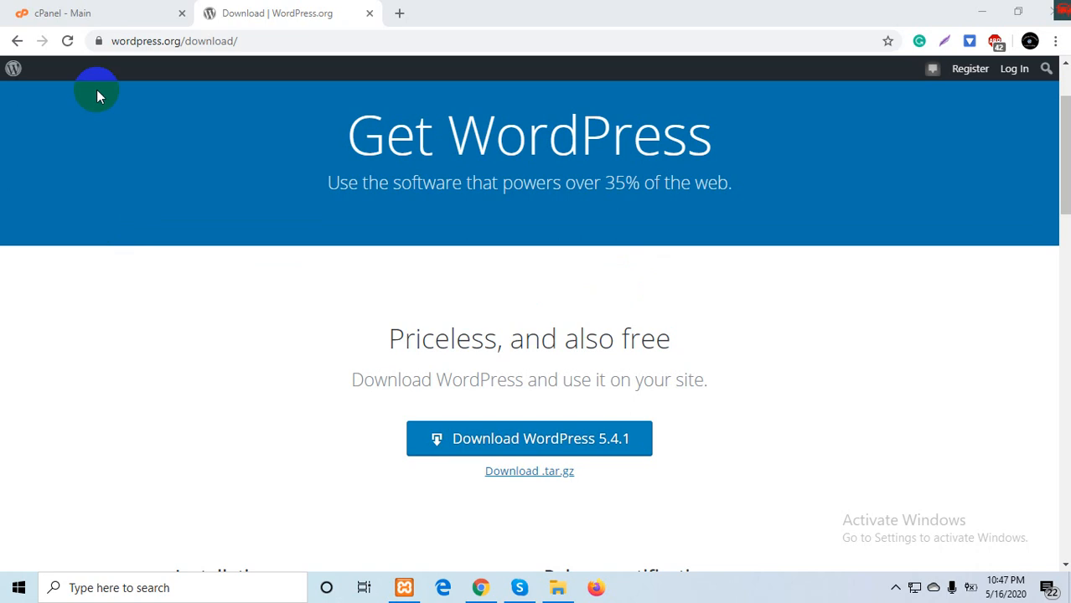
- Switch from the WordPress 5.4.1 download page to the cPanel - Main dashboard tab
left_click(72, 10)
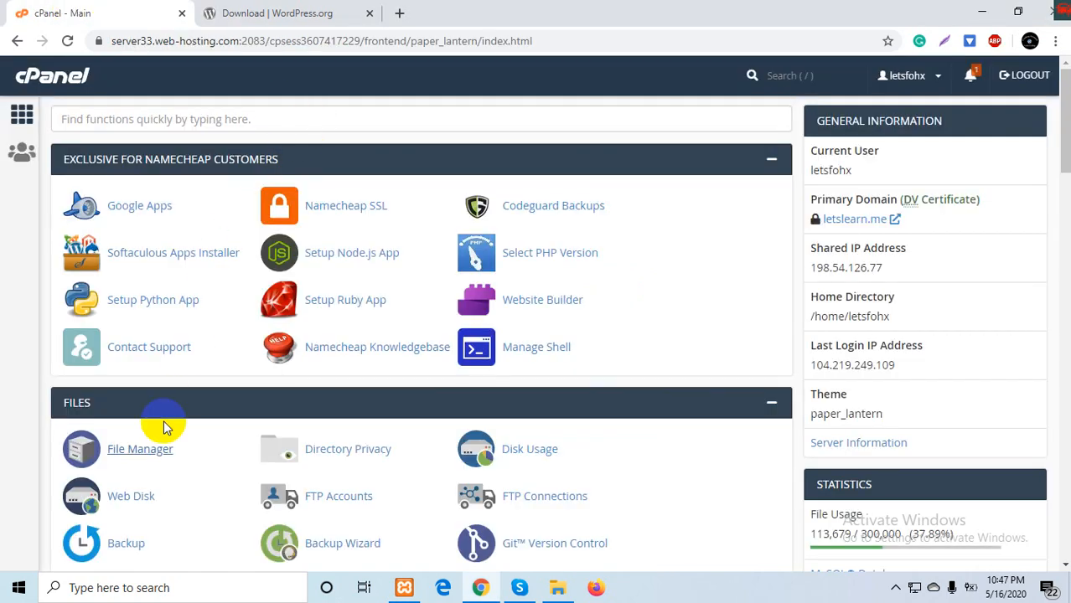
- Open public_html/demos in File Manager and bring up its File Upload page
left_click(139, 450)
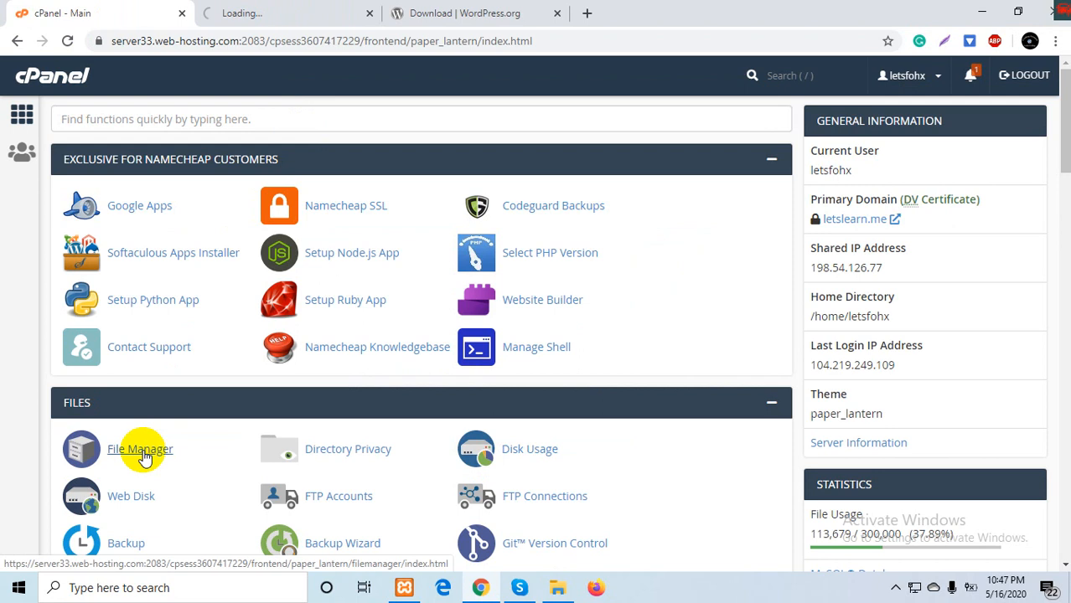
left_click(261, 8)
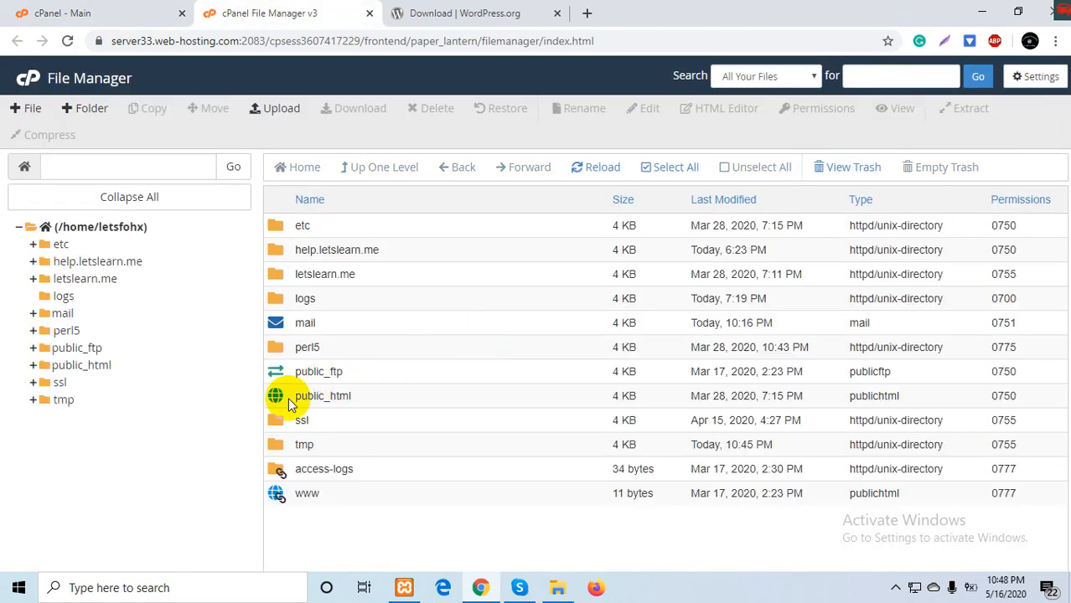
double_click(280, 400)
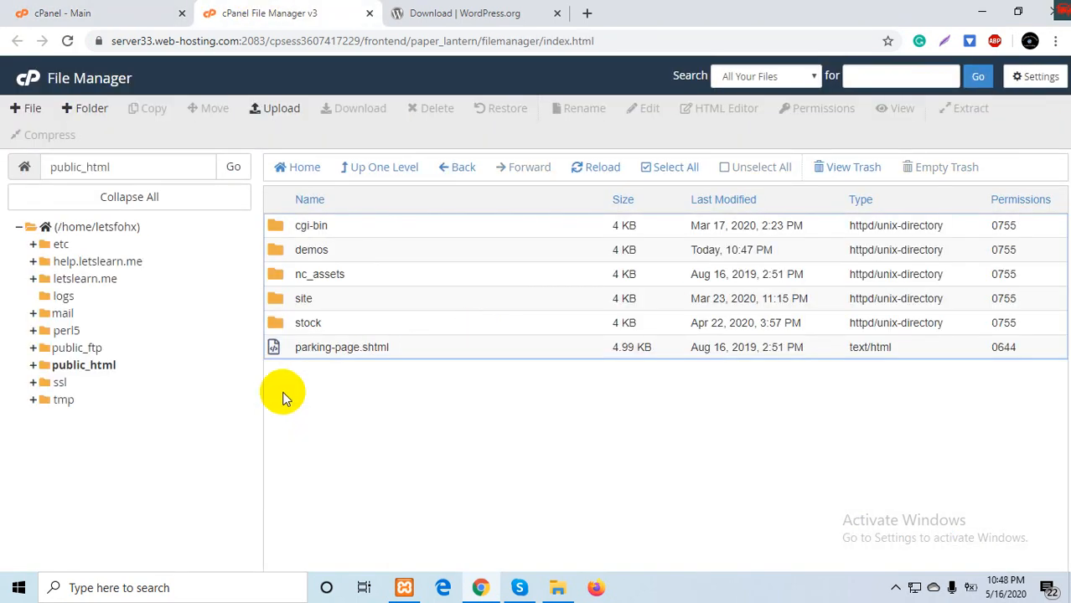
double_click(274, 249)
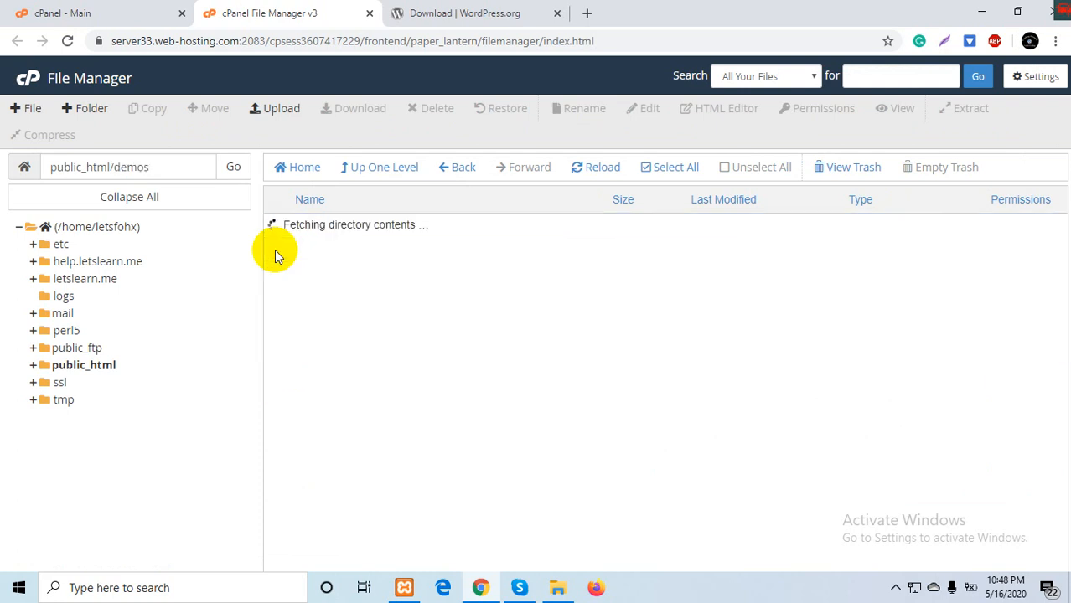
left_click(276, 112)
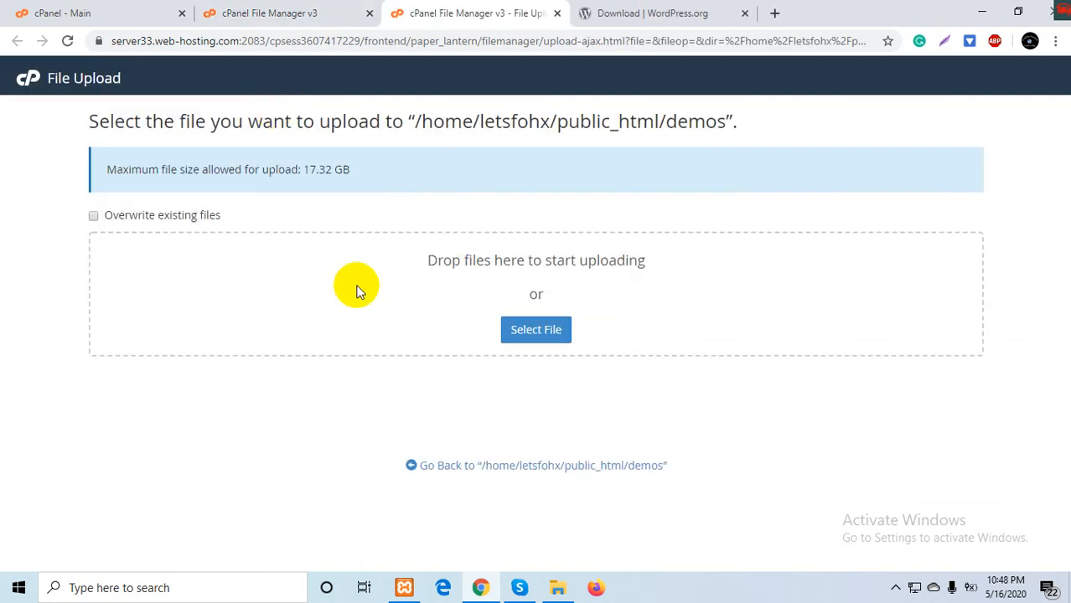
- Upload wordpress-5.4.1.zip from the Downloads folder into the demos folder
left_click(670, 12)
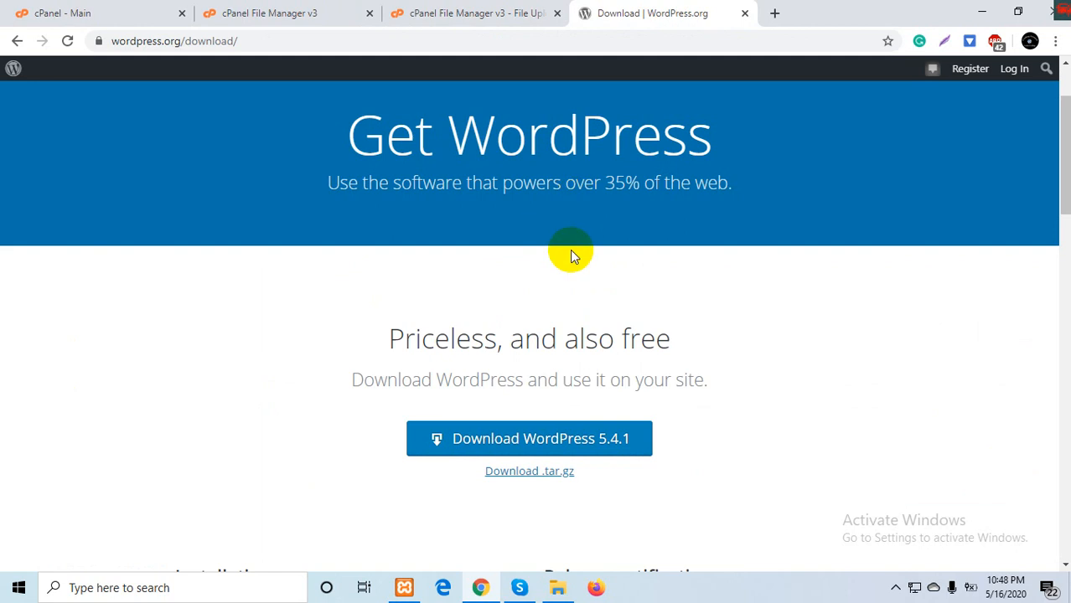
scroll(570, 250, "down", 2)
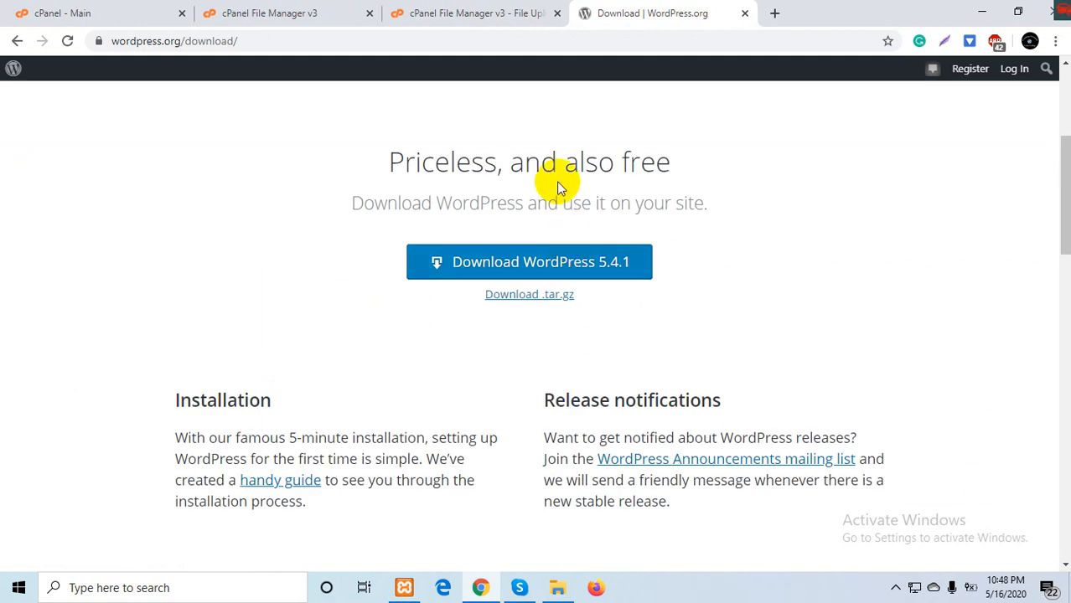
left_click(487, 10)
left_click(557, 588)
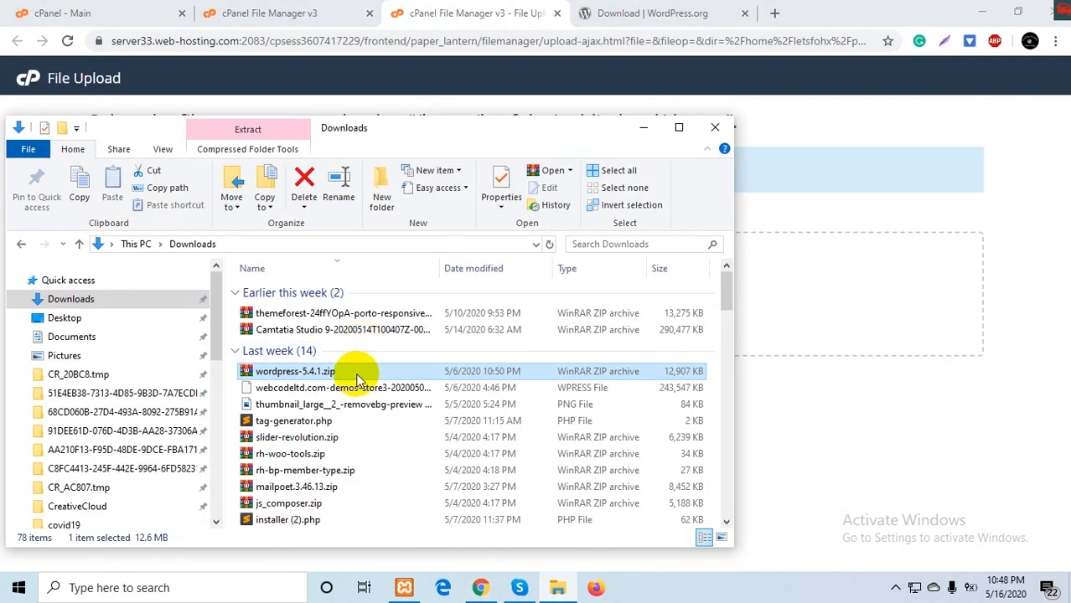
left_click_drag(357, 378, 806, 296)
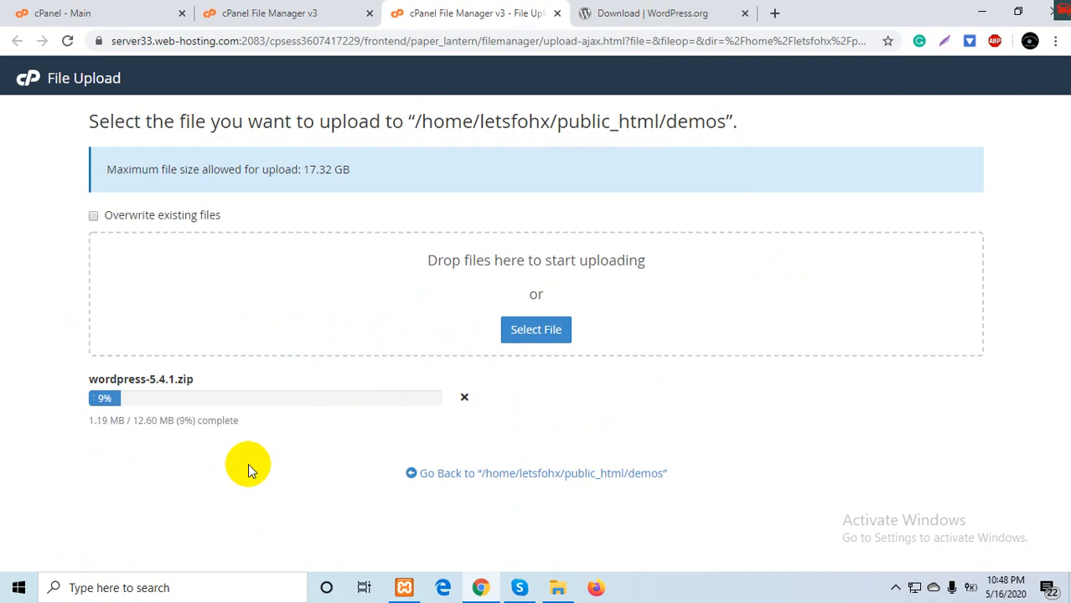
- Reload the File Manager listing to show the 12.60 MB zip, then close the upload tab
left_click(269, 12)
left_click(614, 168)
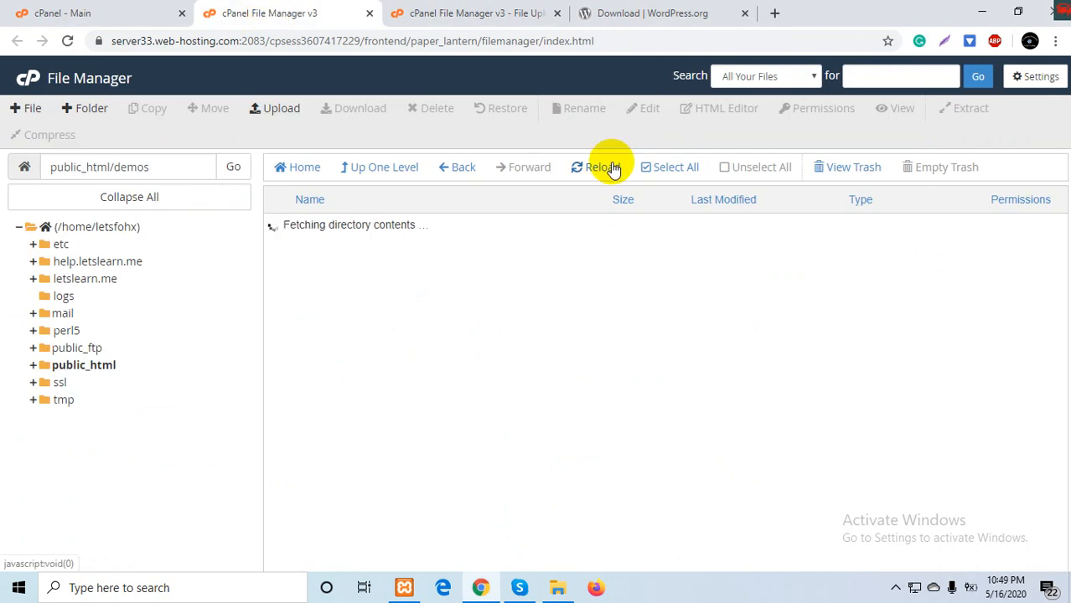
left_click(469, 13)
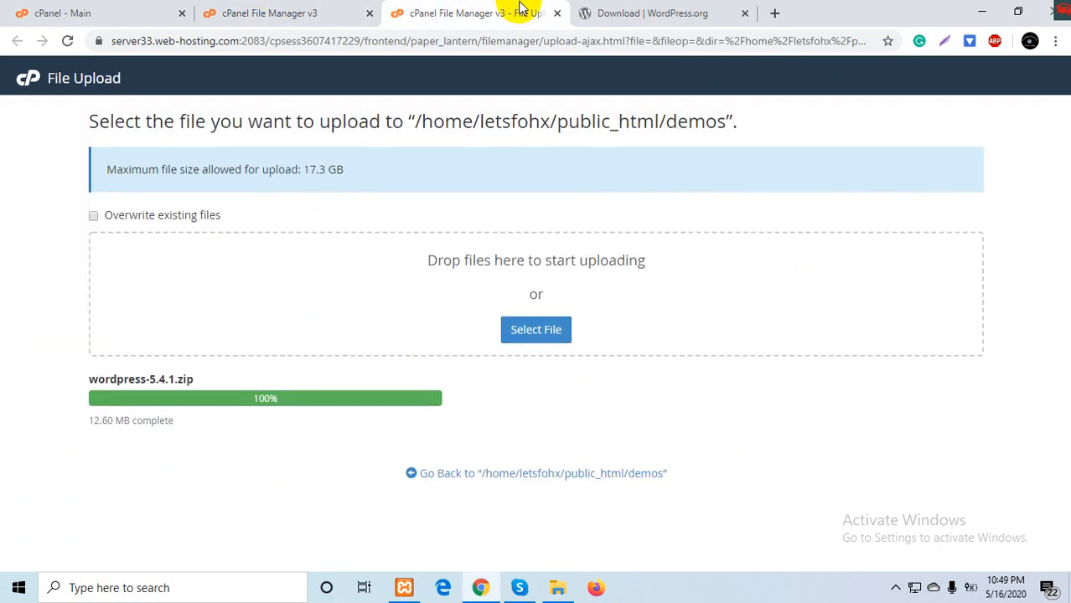
left_click(558, 14)
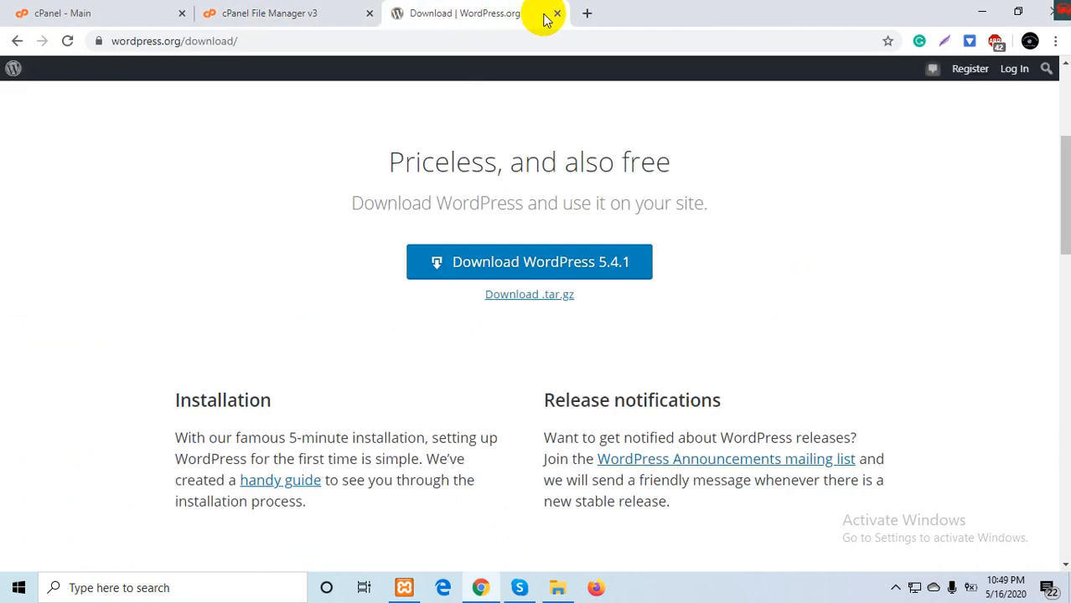
- Extract wordpress-5.4.1.zip into demos, creating a wordpress folder
left_click(329, 10)
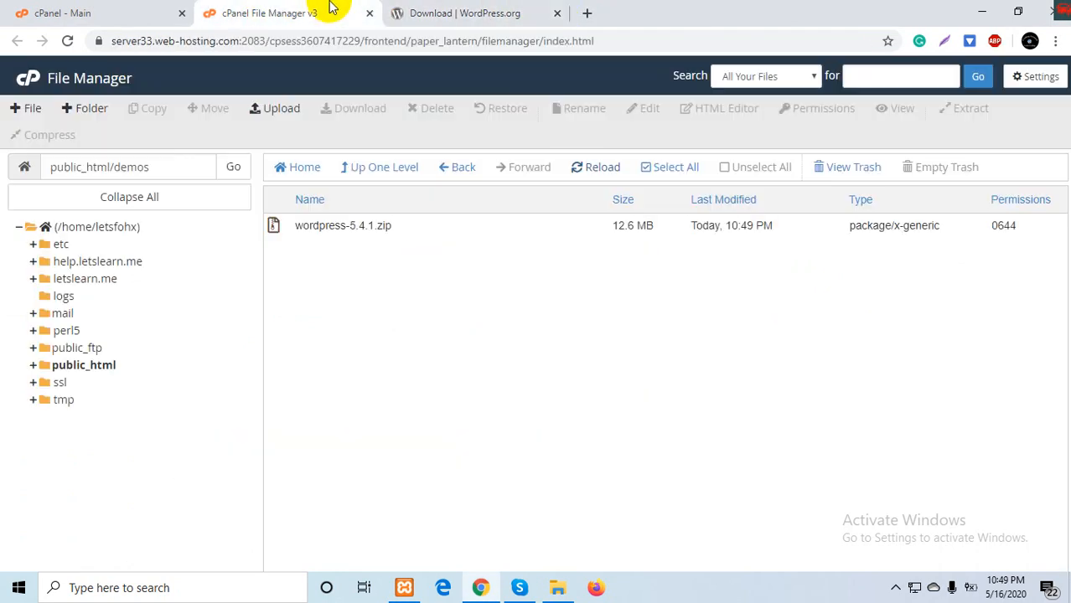
left_click(323, 223)
left_click(955, 108)
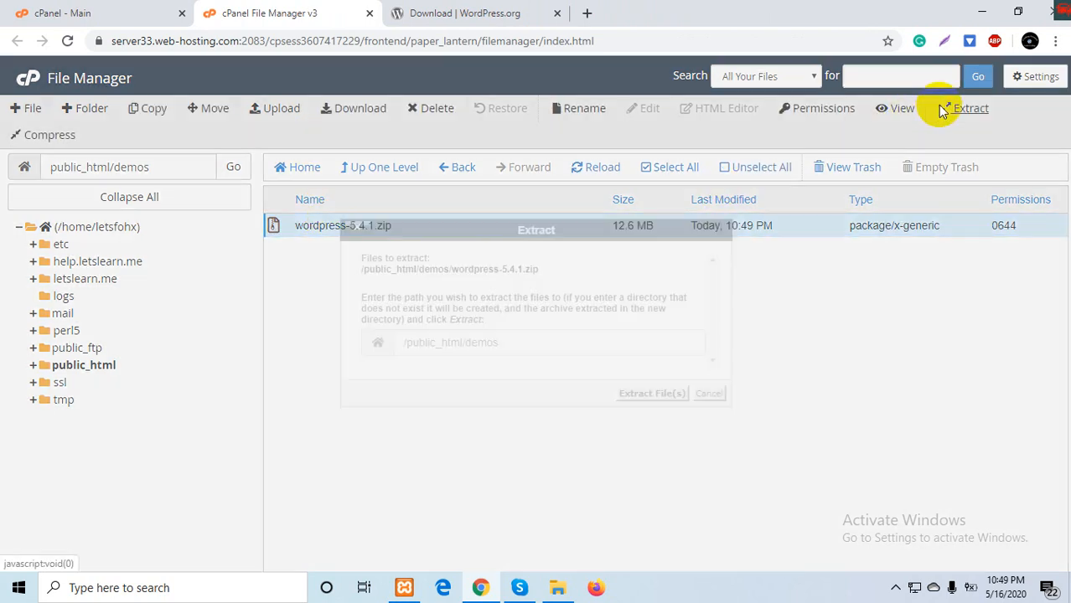
left_click(642, 397)
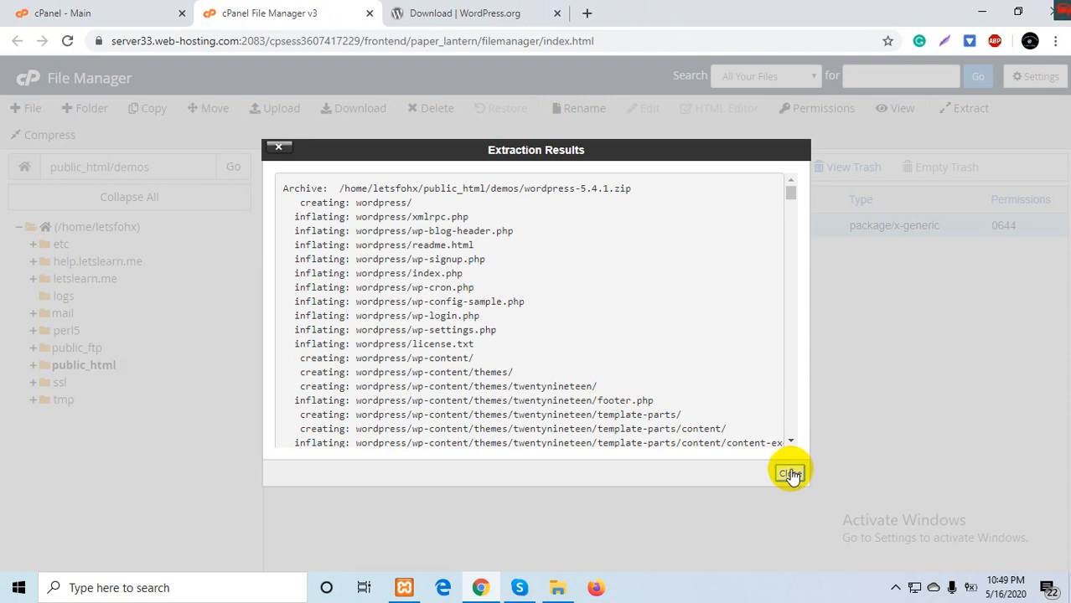
left_click(789, 474)
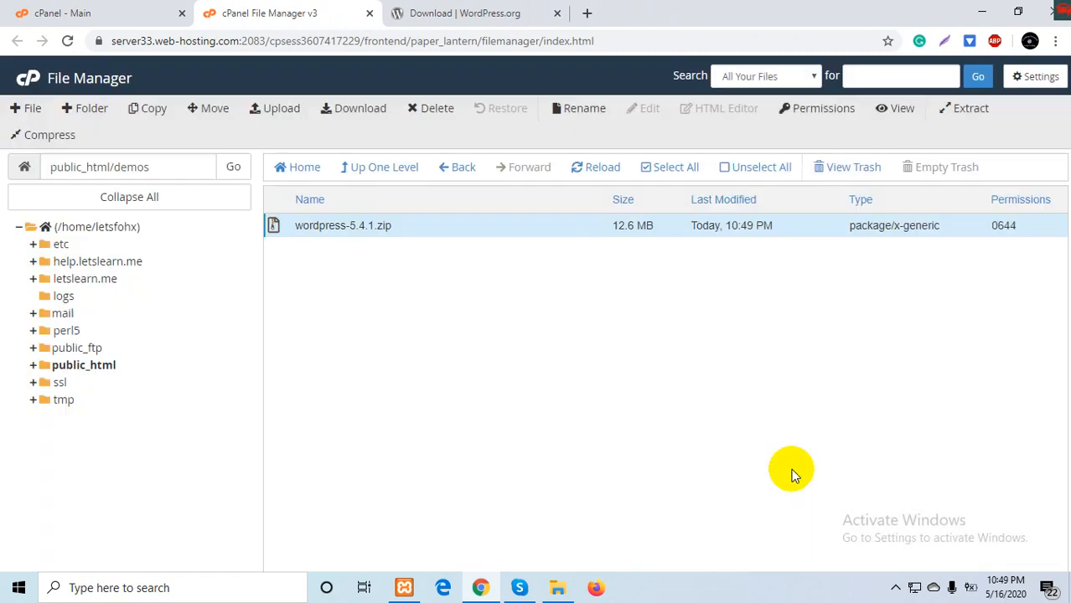
left_click(574, 168)
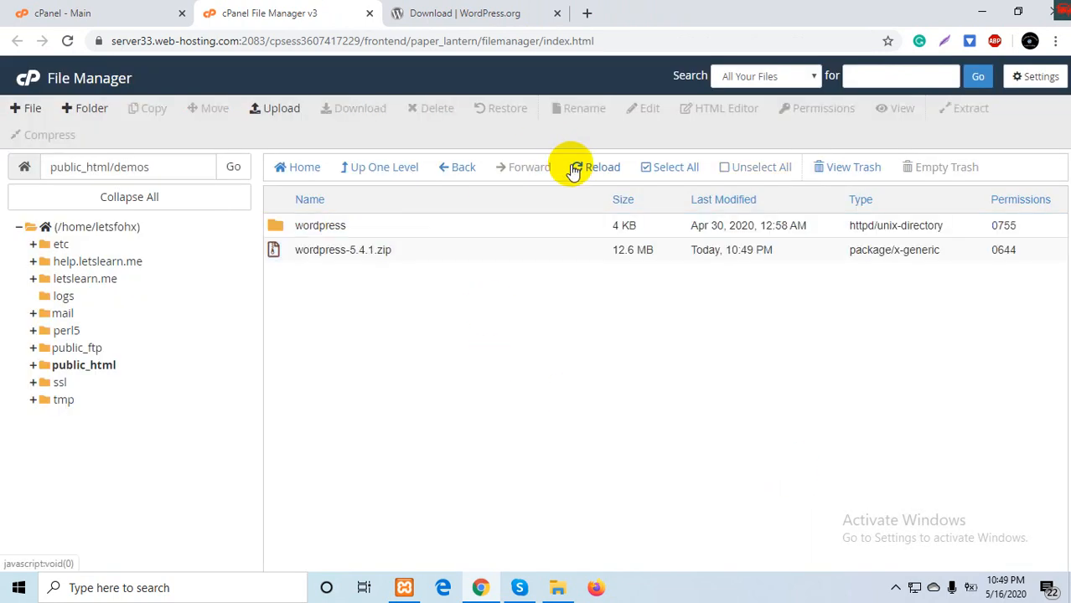
- Permanently delete wordpress-5.4.1.zip, skipping the trash
left_click(360, 251)
left_click(436, 110)
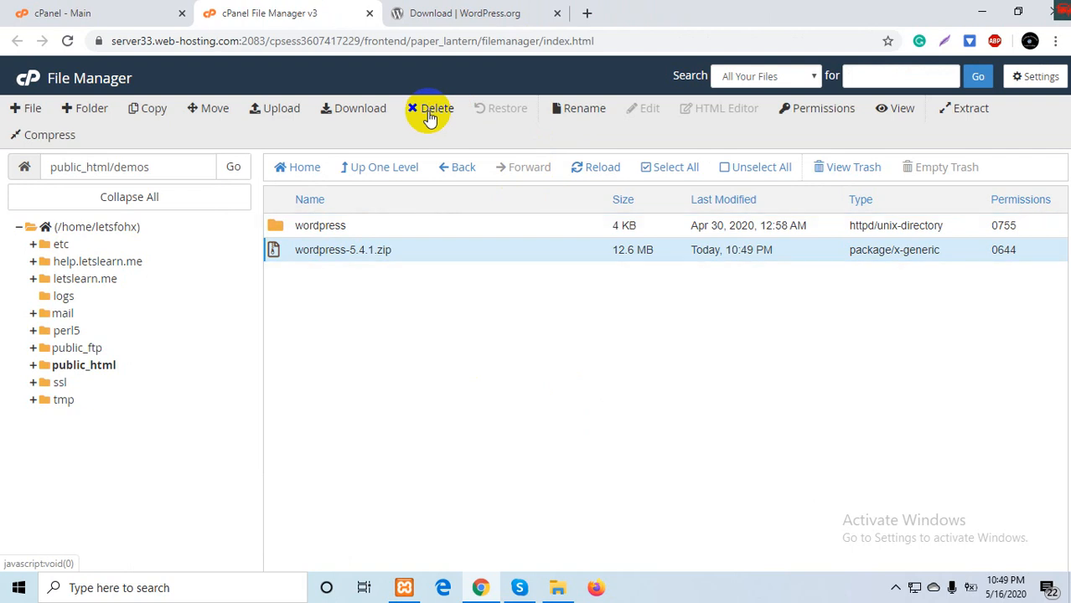
left_click(575, 323)
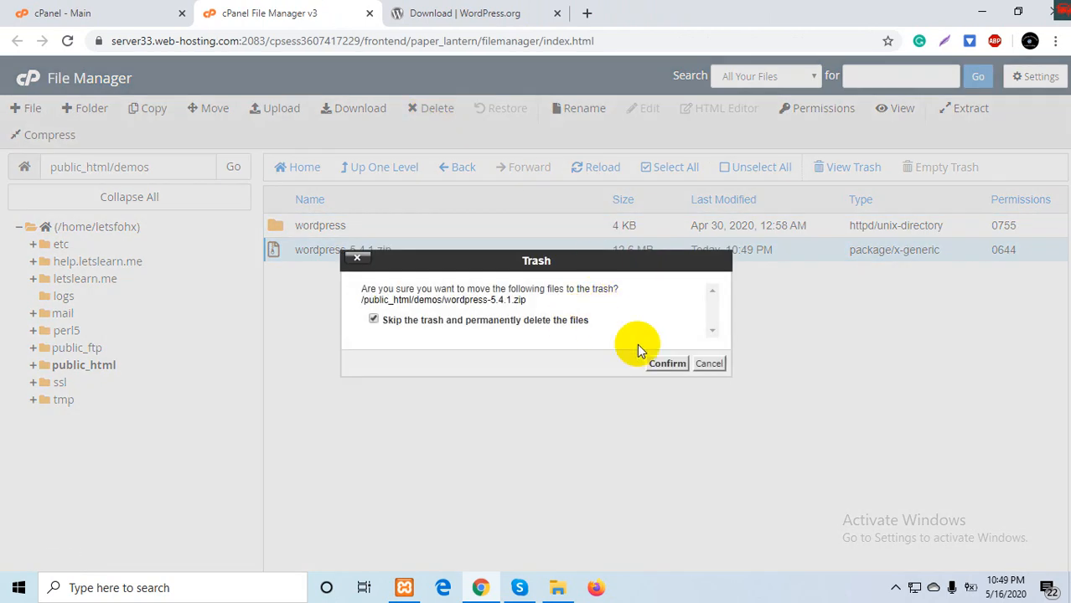
left_click(667, 363)
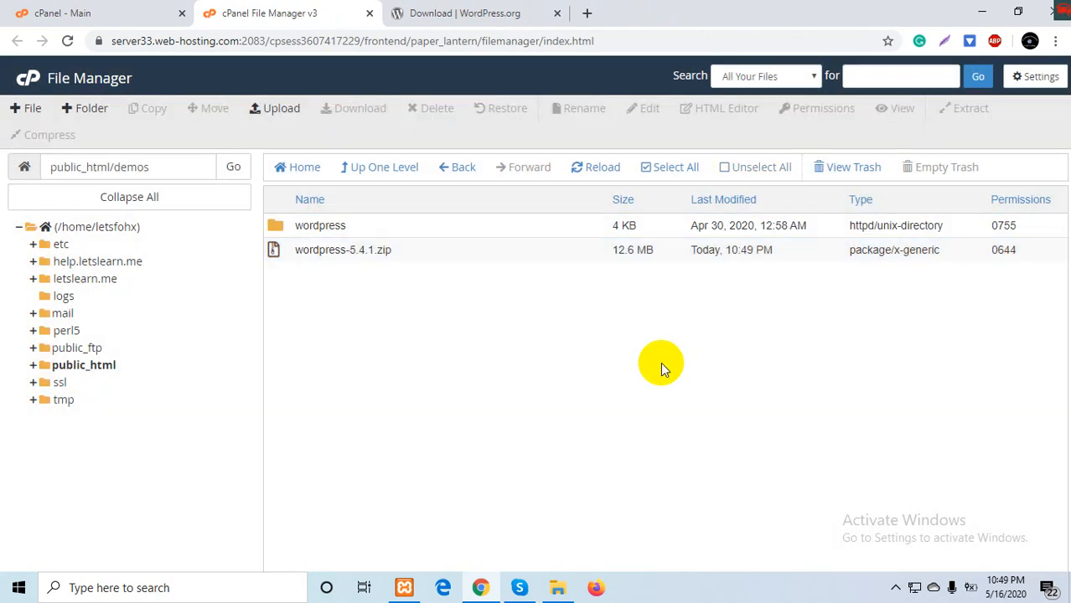
- Move all files from the wordpress folder up into demos
double_click(277, 228)
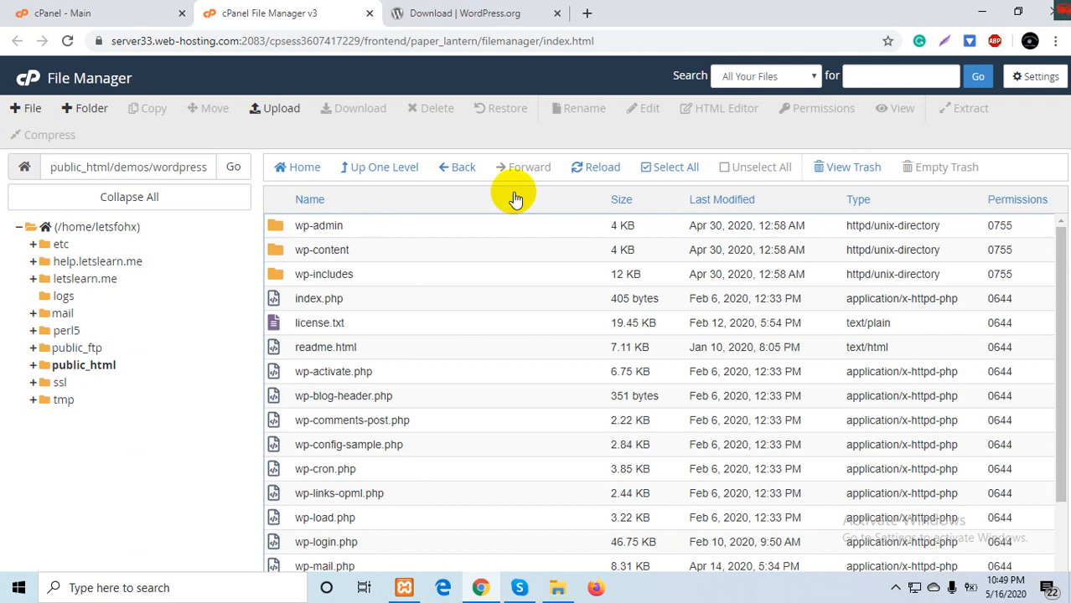
left_click(670, 186)
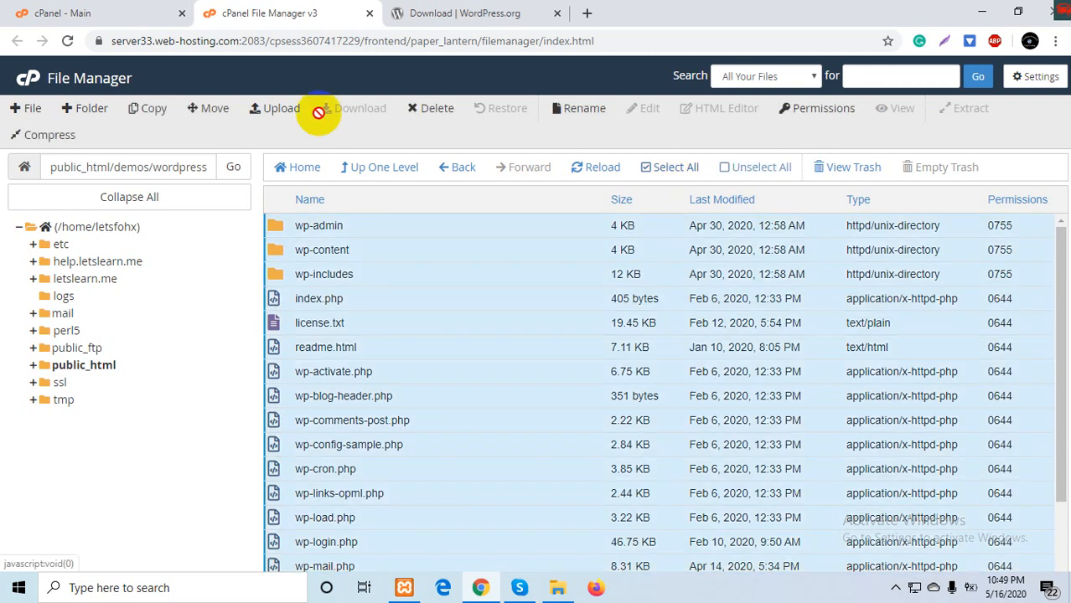
left_click(211, 108)
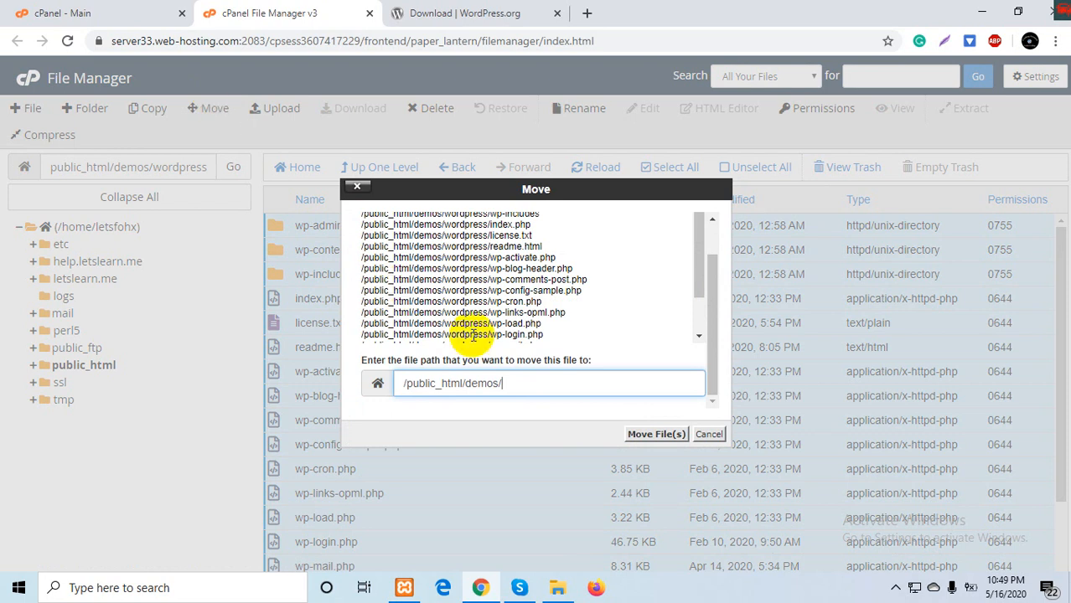
left_click(630, 434)
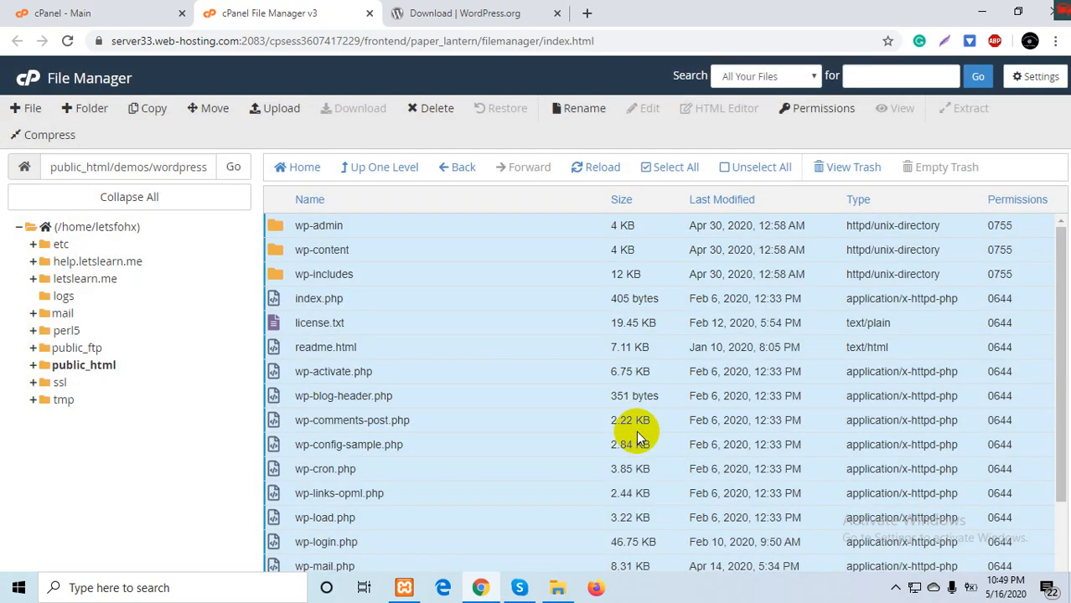
- Permanently delete the empty wordpress folder from demos, skipping the trash
left_click(373, 167)
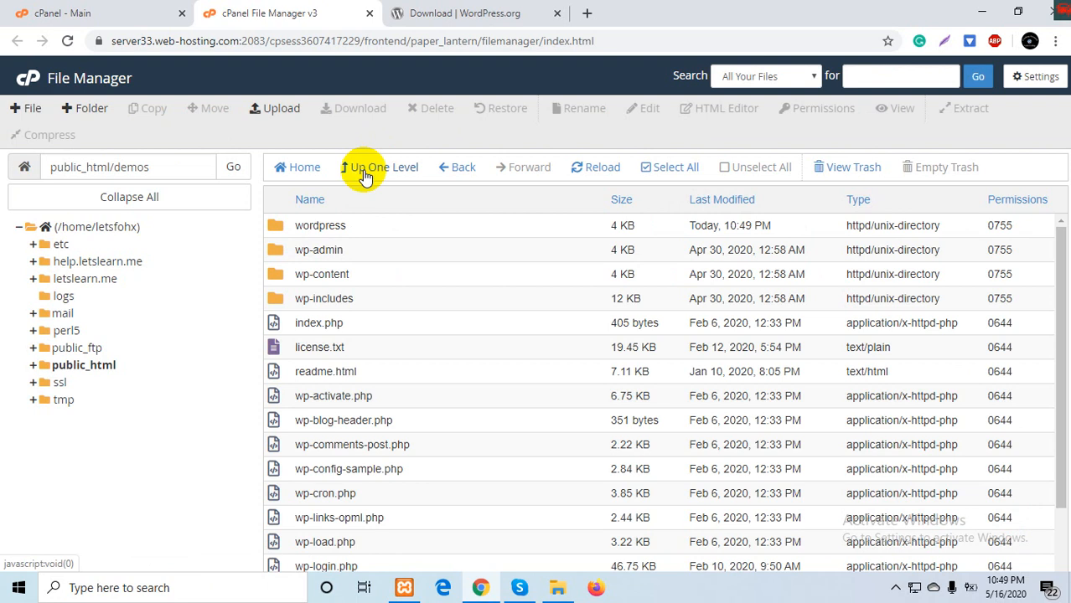
left_click(283, 227)
left_click(431, 110)
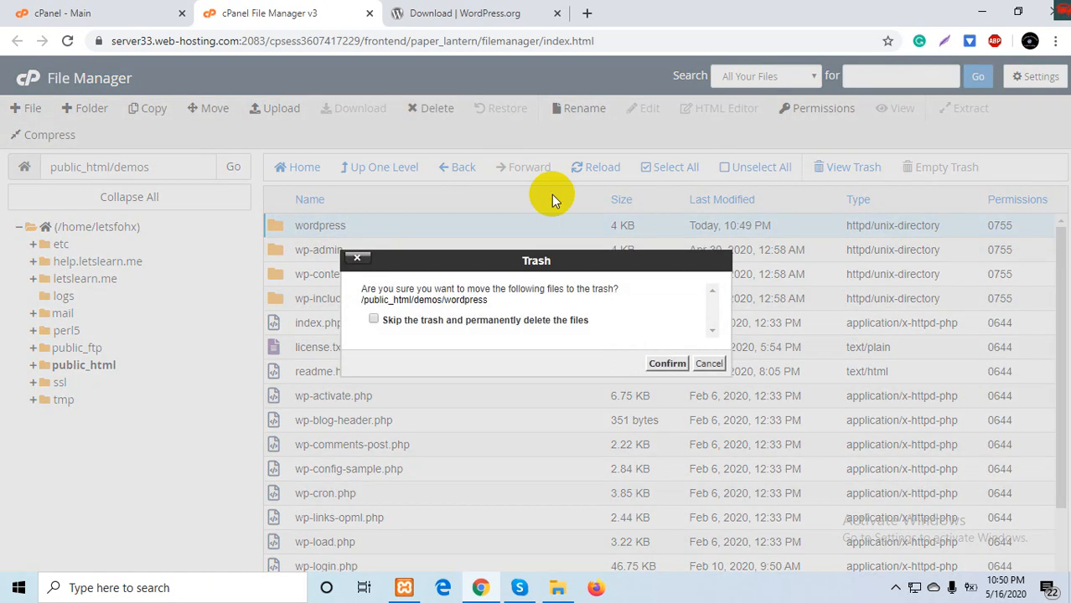
left_click(568, 320)
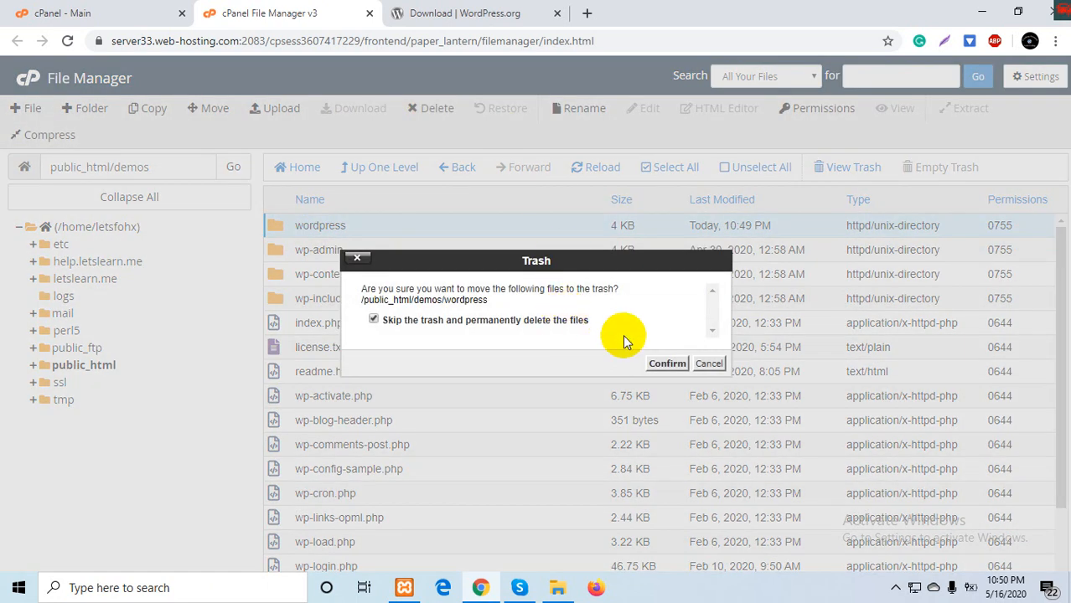
left_click(662, 363)
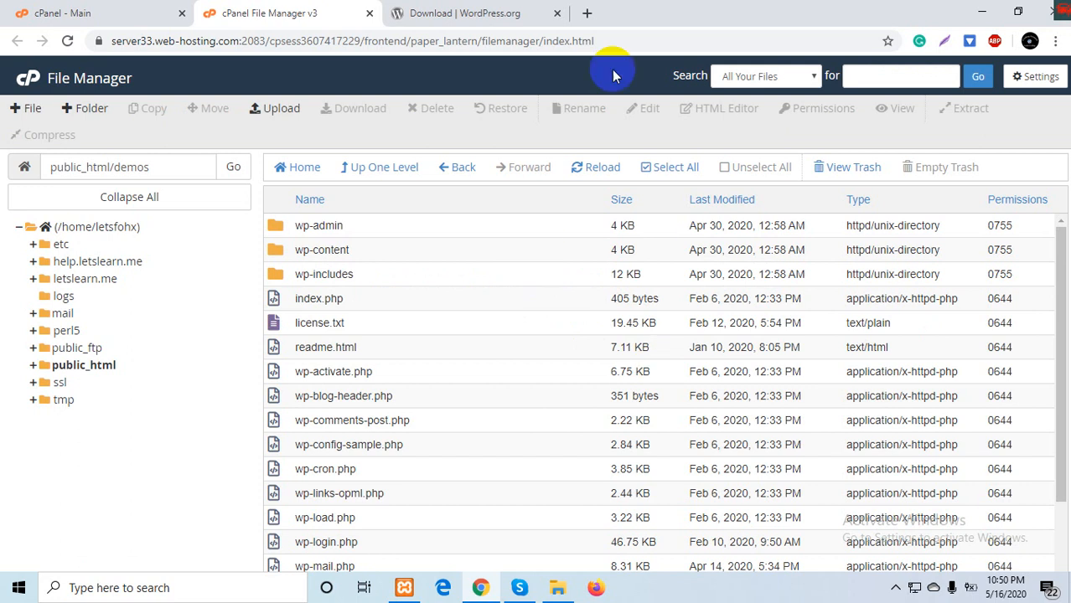
- Load letslearn.me/demos in a new Chrome tab to start the WordPress setup
left_click(589, 15)
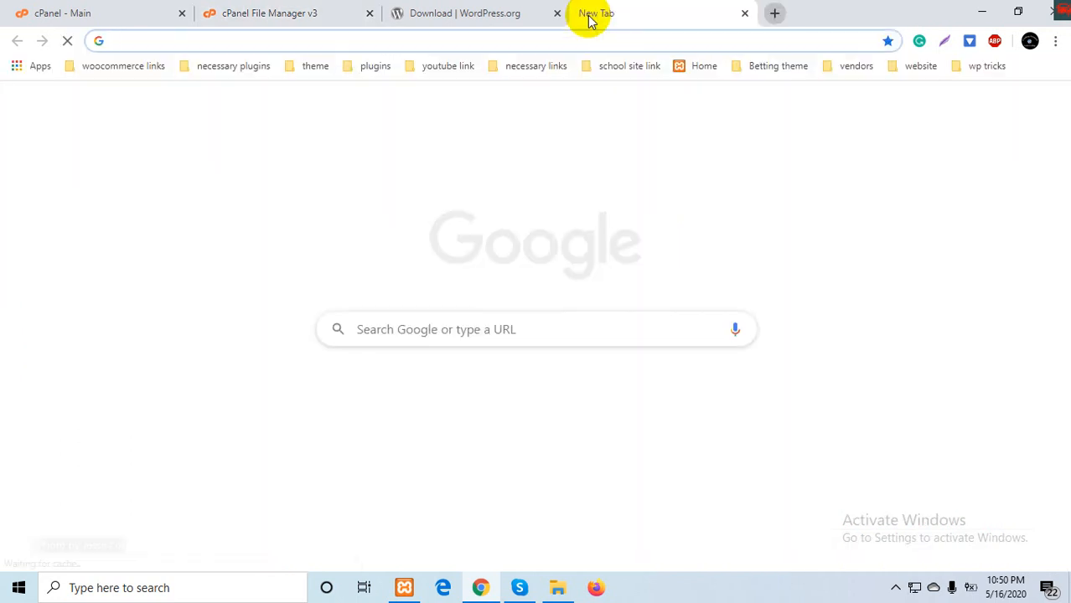
type("let")
key("Right")
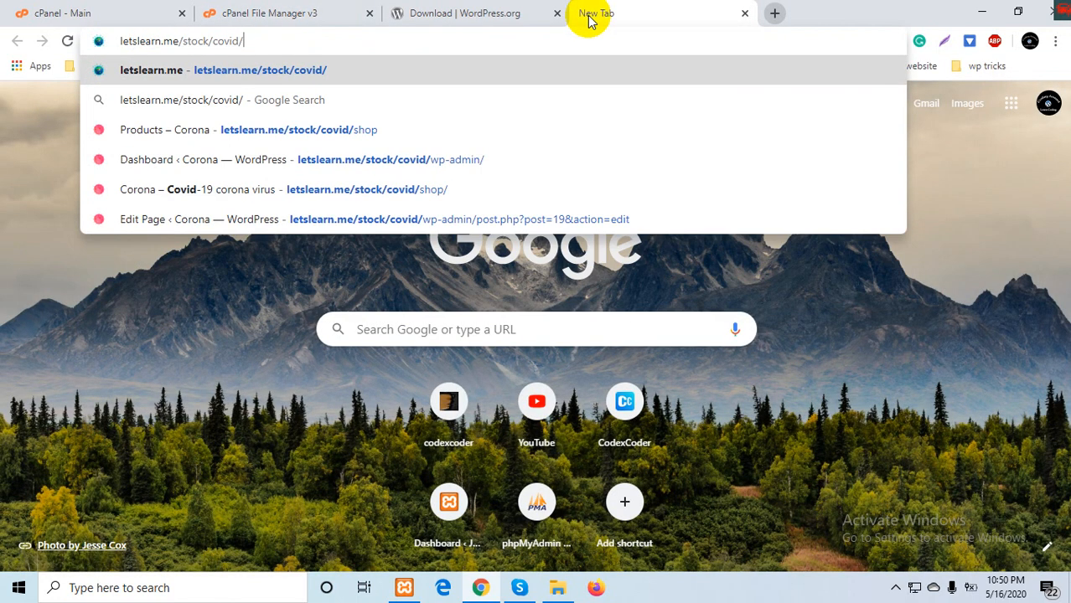
key("BackSpace")
key("BackSpace")
key("BackSpace")
key("BackSpace")
key("BackSpace")
key("BackSpace")
key("BackSpace")
key("BackSpace")
key("BackSpace")
key("BackSpace")
key("BackSpace")
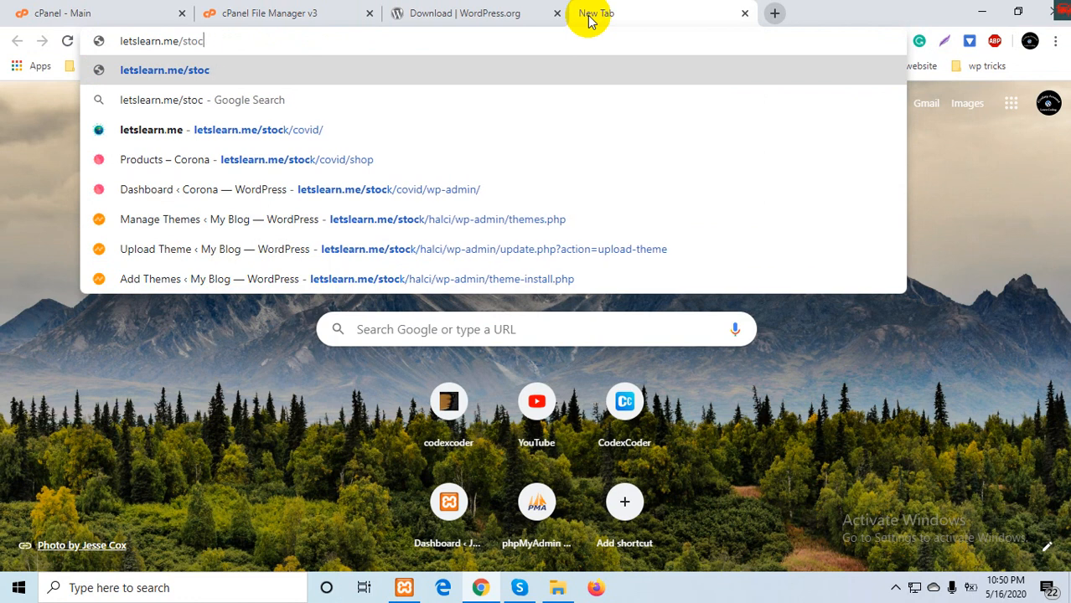
key("BackSpace")
type("d")
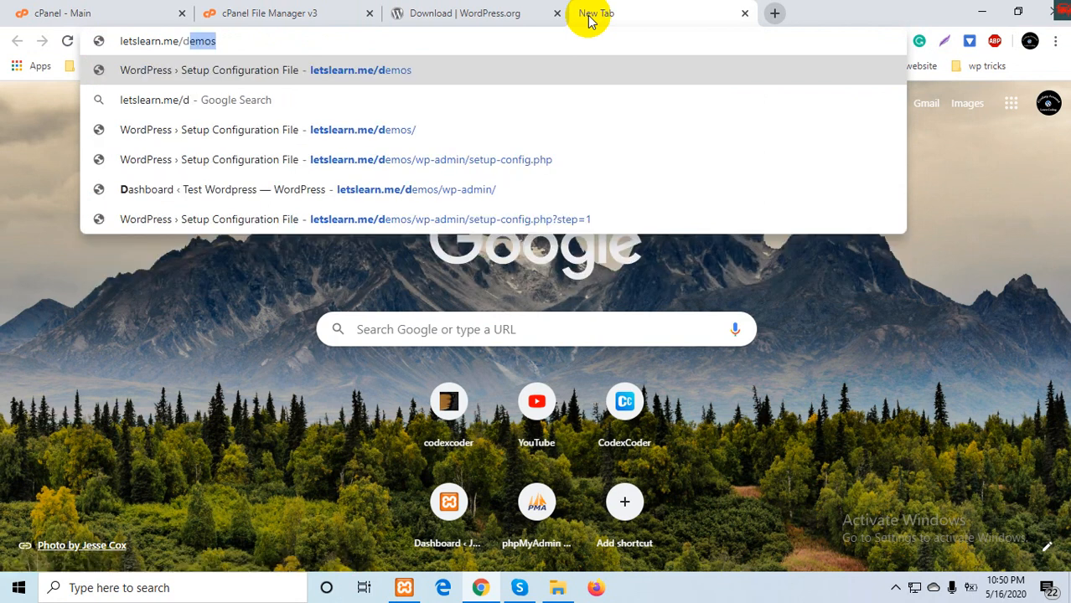
key("Return")
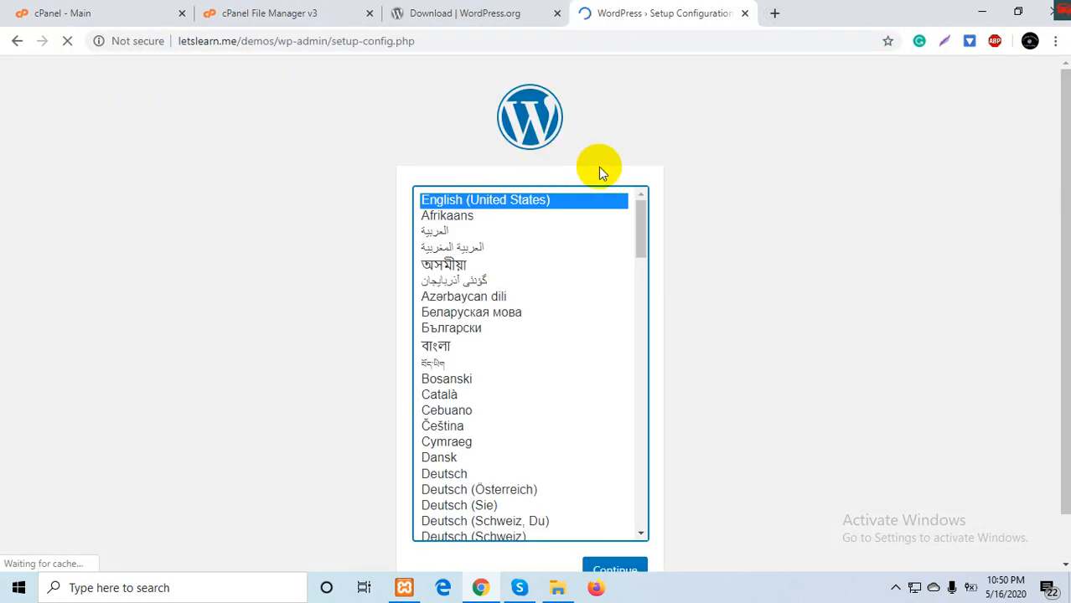
- Continue WordPress setup in English (United States) to the database form, then return to cPanel
left_click(886, 266)
scroll(885, 266, "down", 2)
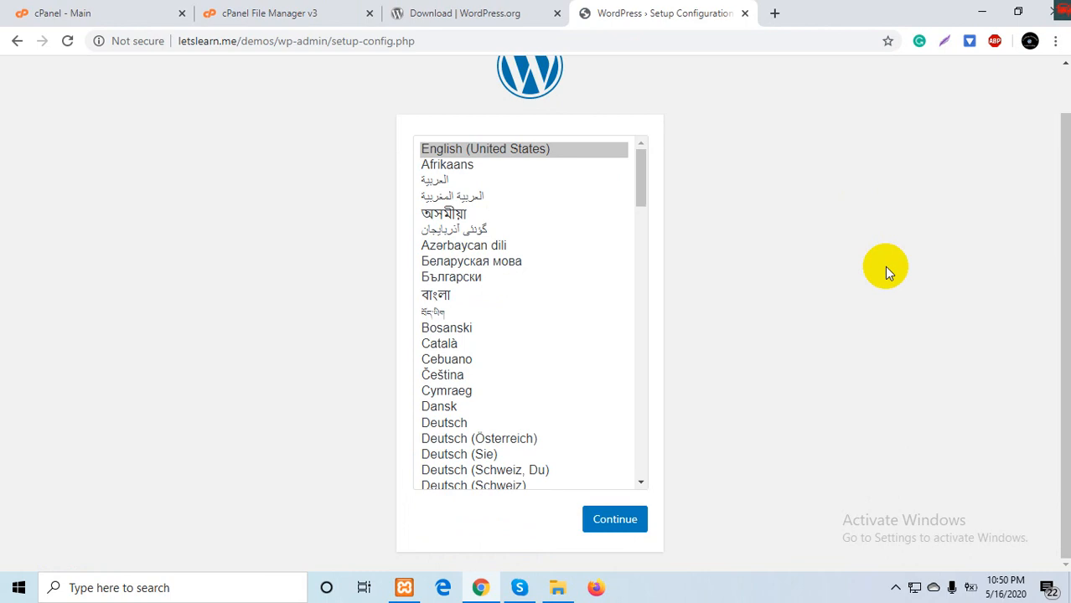
left_click(613, 519)
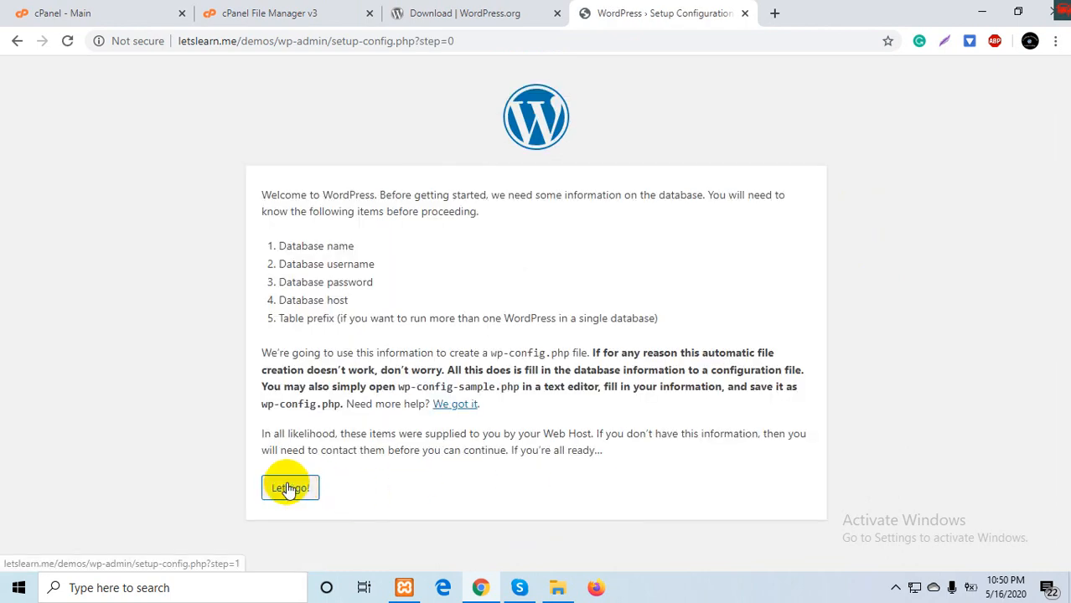
left_click(288, 489)
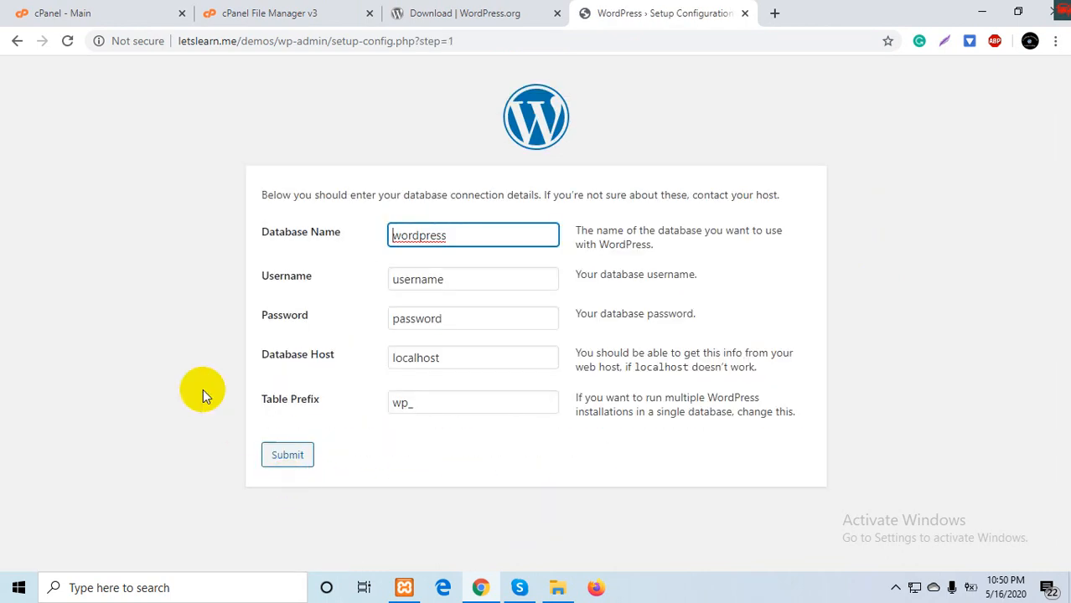
left_click(100, 8)
scroll(318, 381, "down", 3)
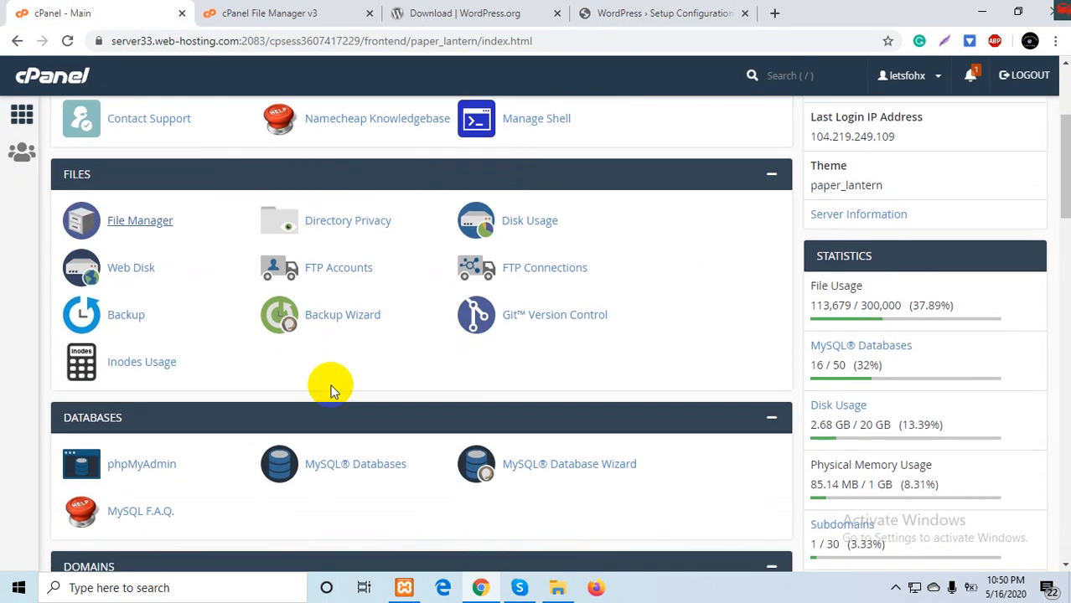
- Create the MySQL database testinstall, which becomes letsfohx_testinstall
left_click(355, 438, "ctrl")
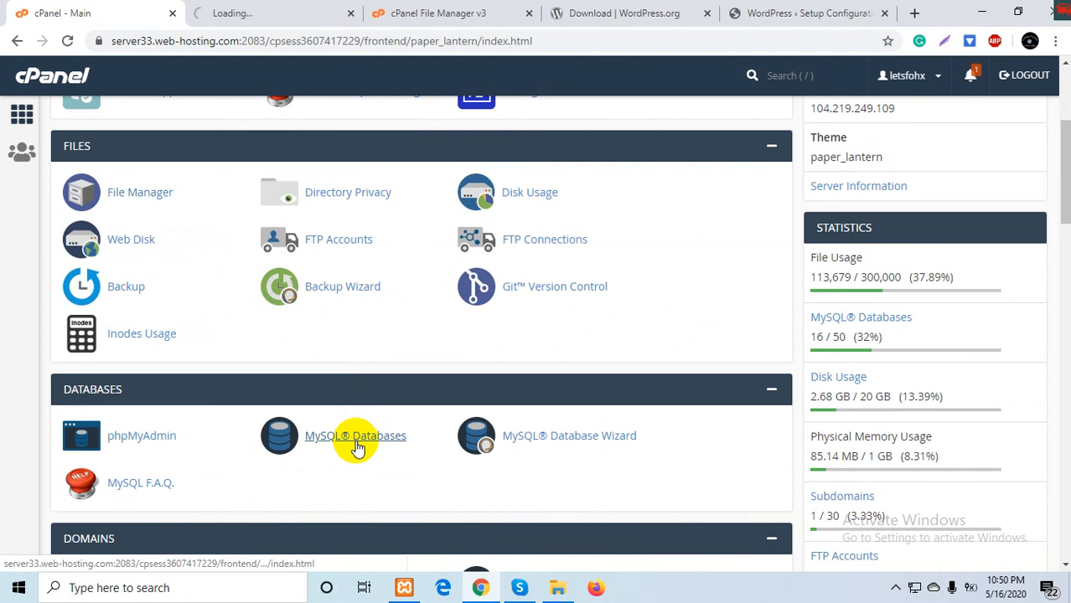
left_click(295, 10)
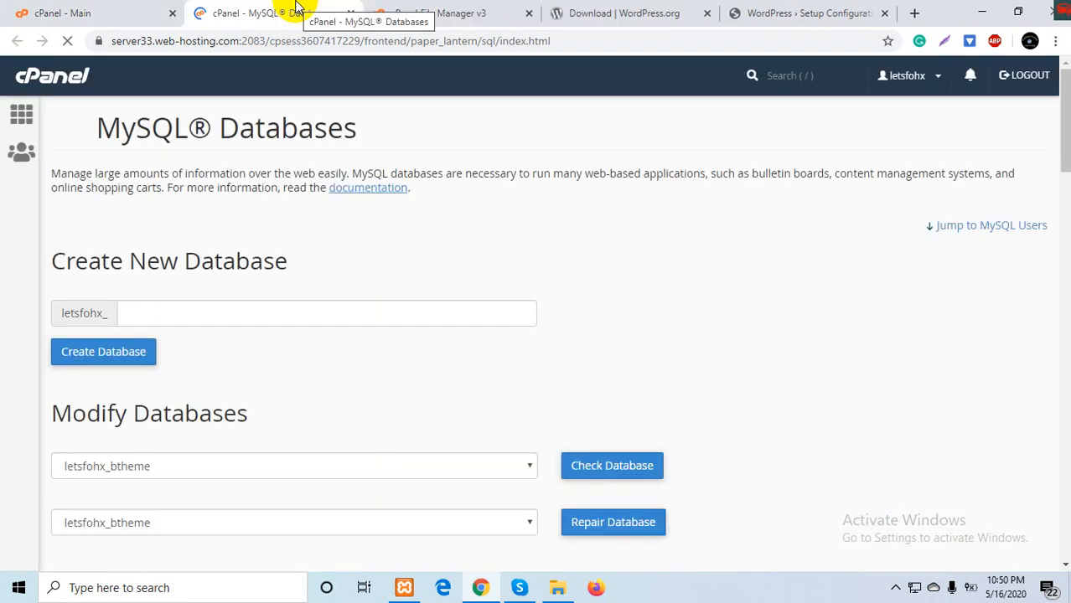
left_click(230, 314)
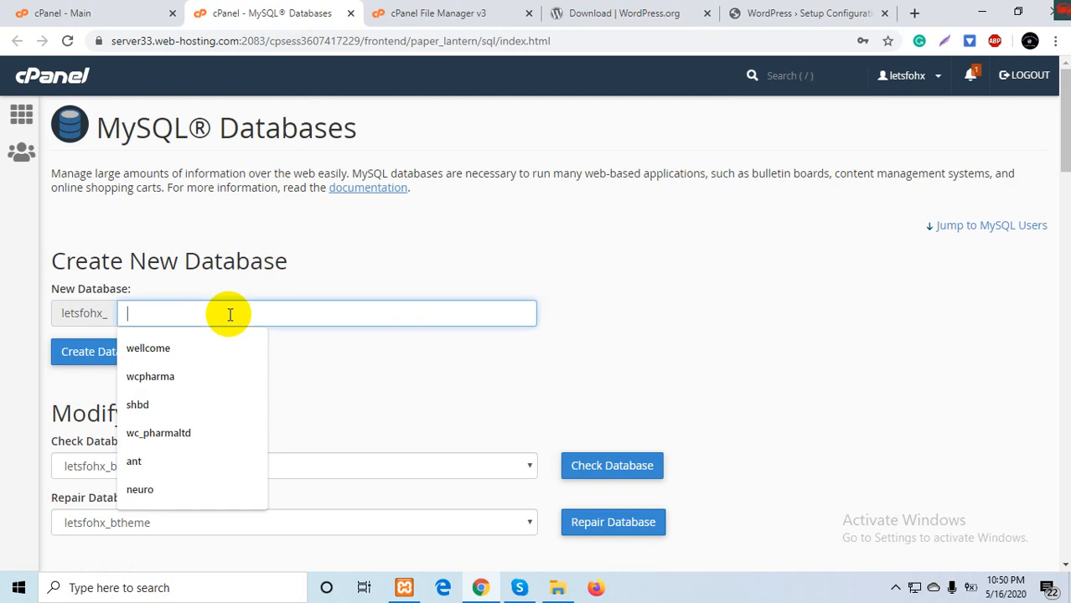
type("tes")
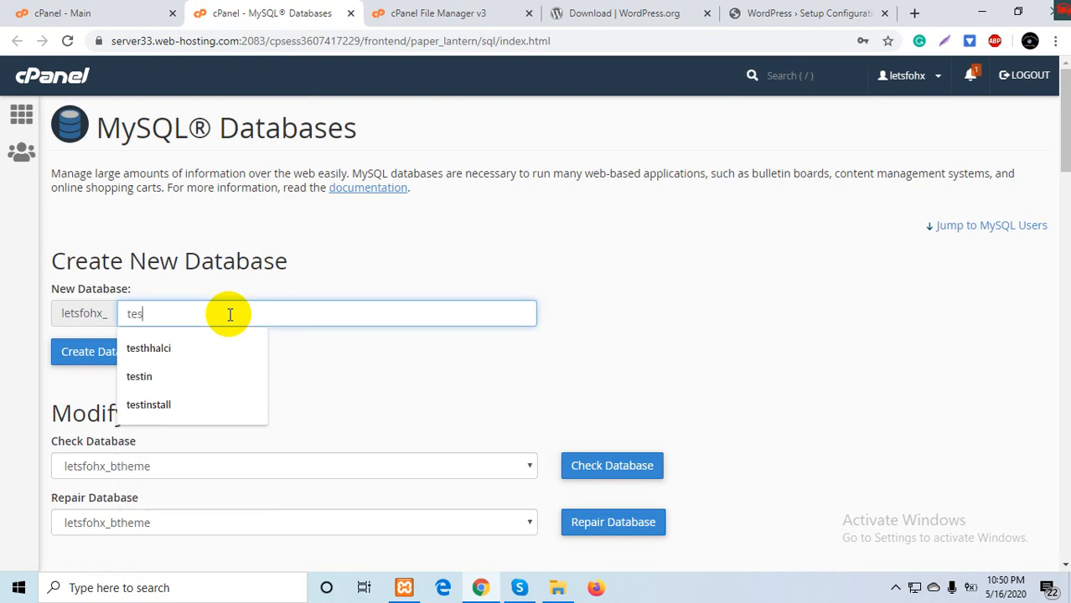
type("ti")
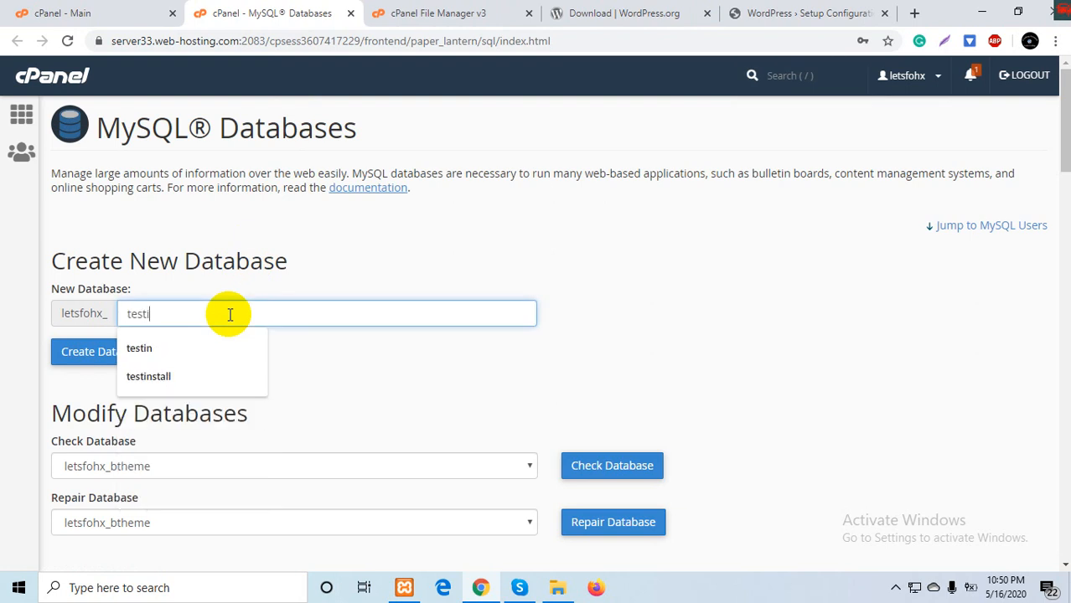
type("nstall")
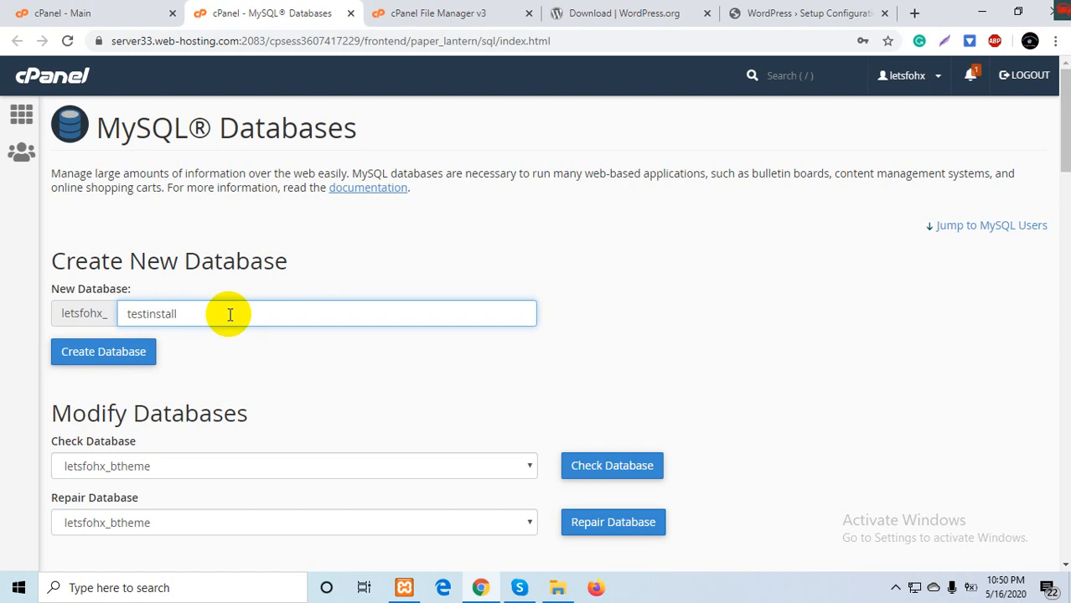
key("ctrl+a")
left_click(122, 352)
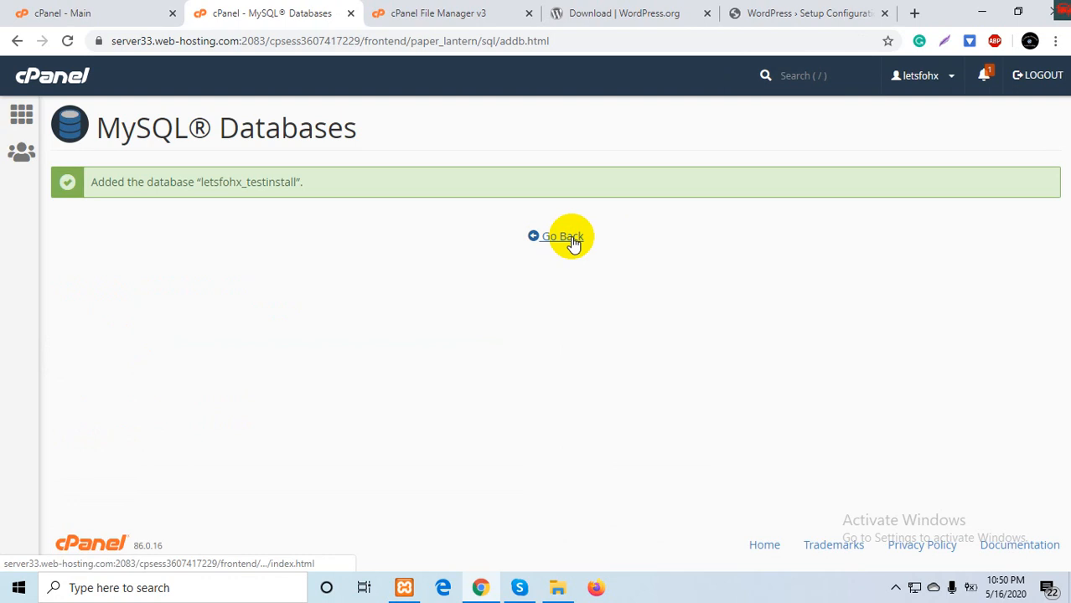
- Enter testinstall as the new MySQL username
left_click(572, 240)
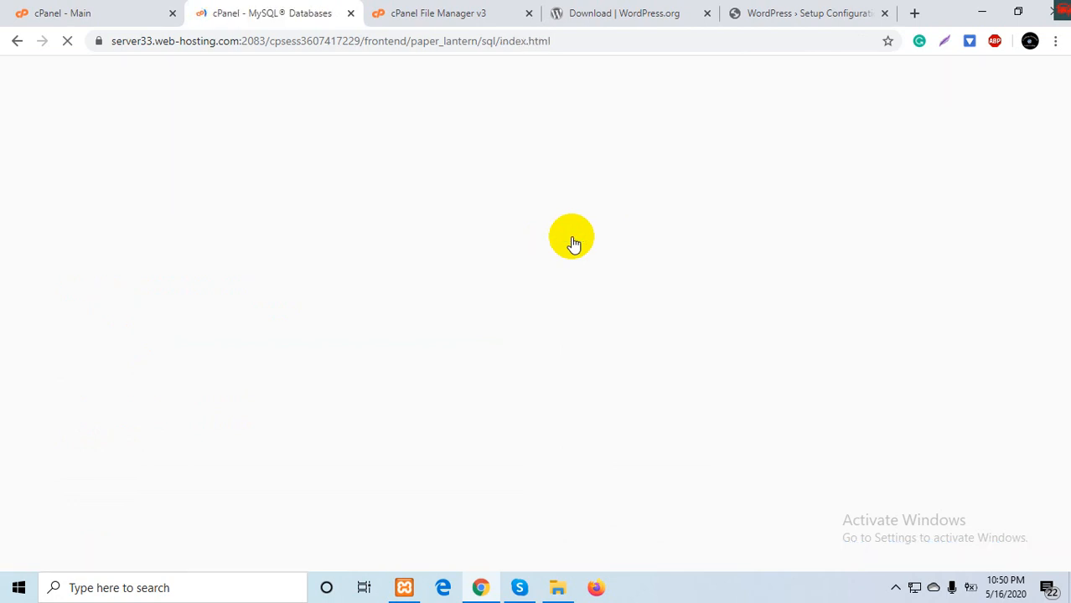
scroll(343, 362, "down", 1)
scroll(342, 366, "down", 12)
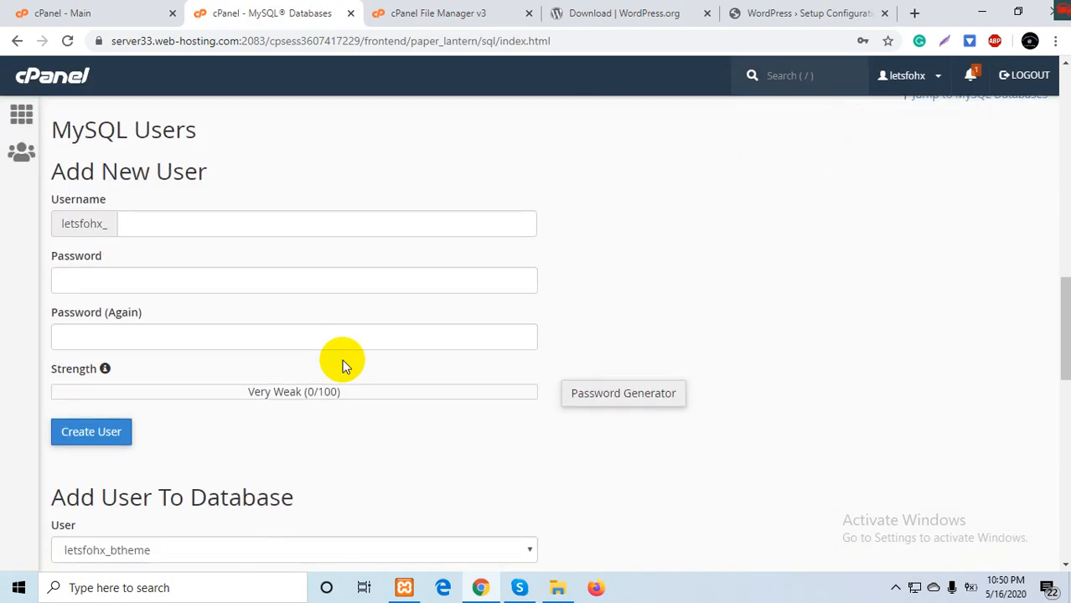
scroll(342, 365, "up", 2)
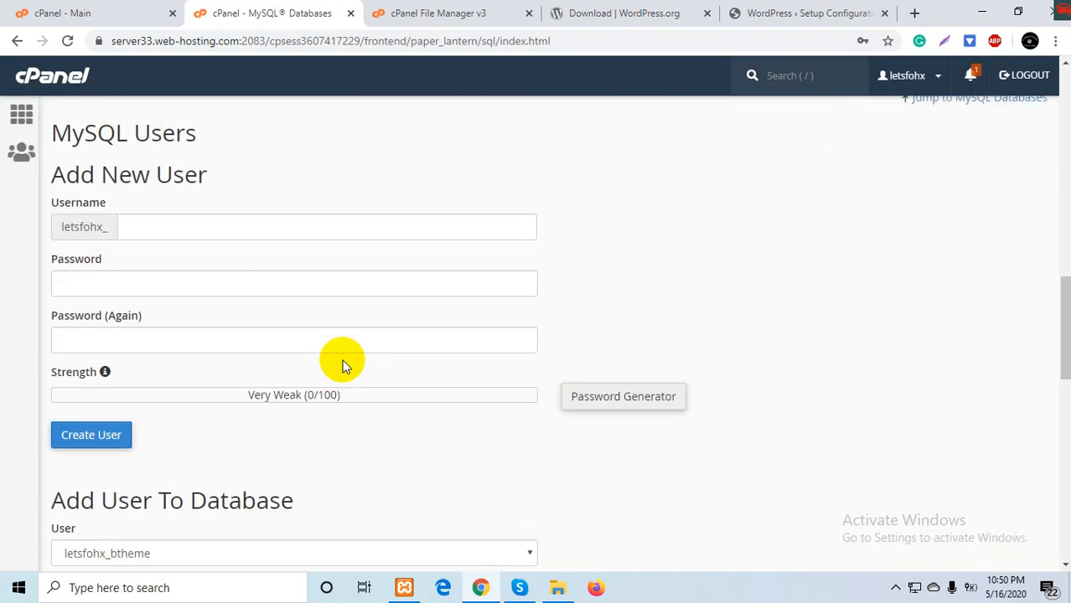
left_click(213, 232)
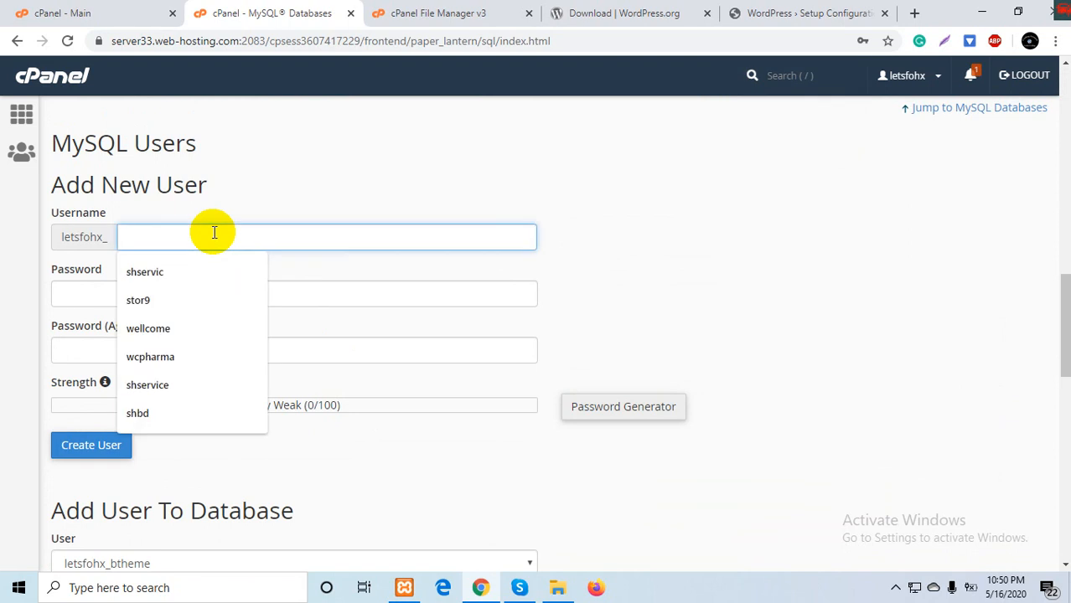
type("letsfohx_newwp")
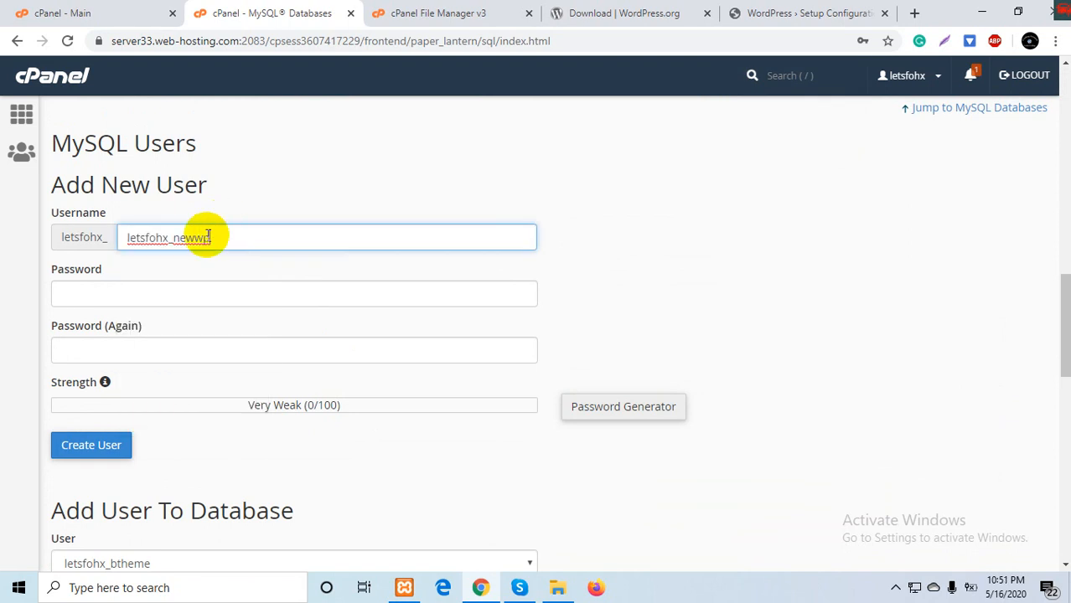
key("ctrl+a")
key("BackSpace")
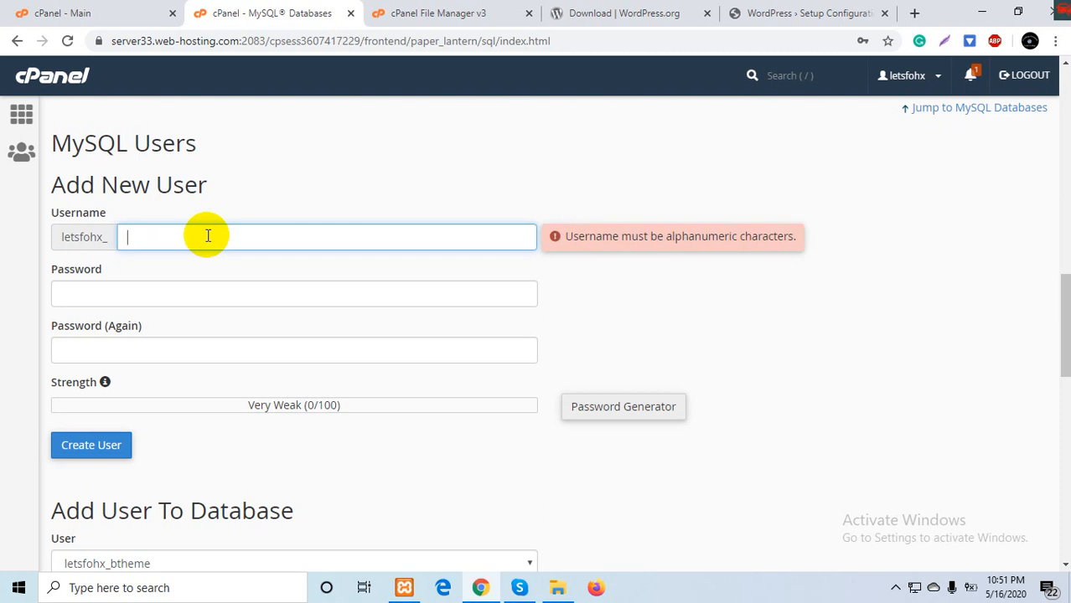
type("t")
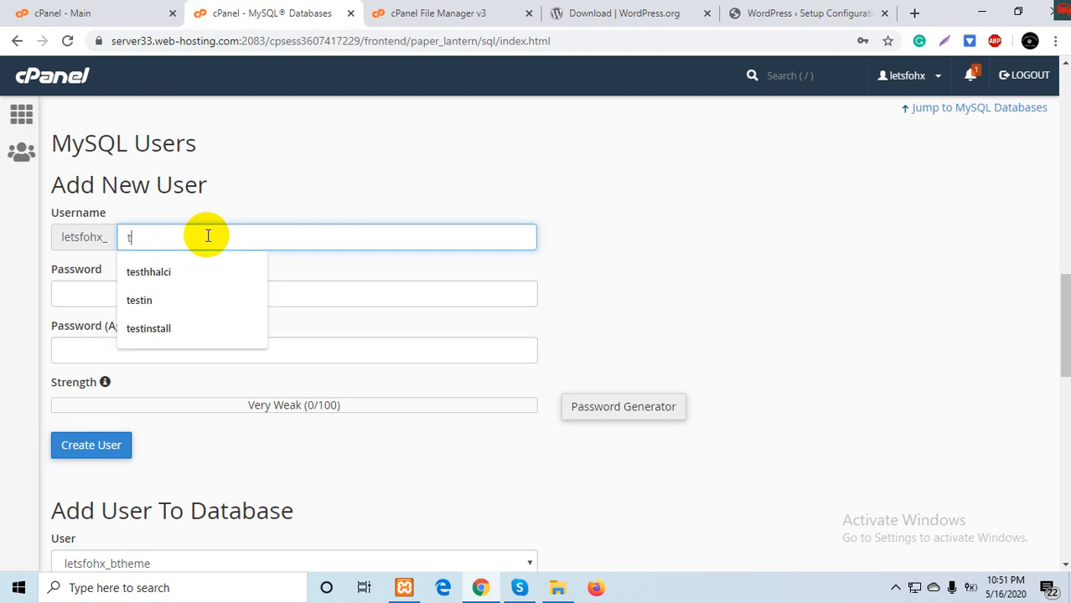
key("BackSpace")
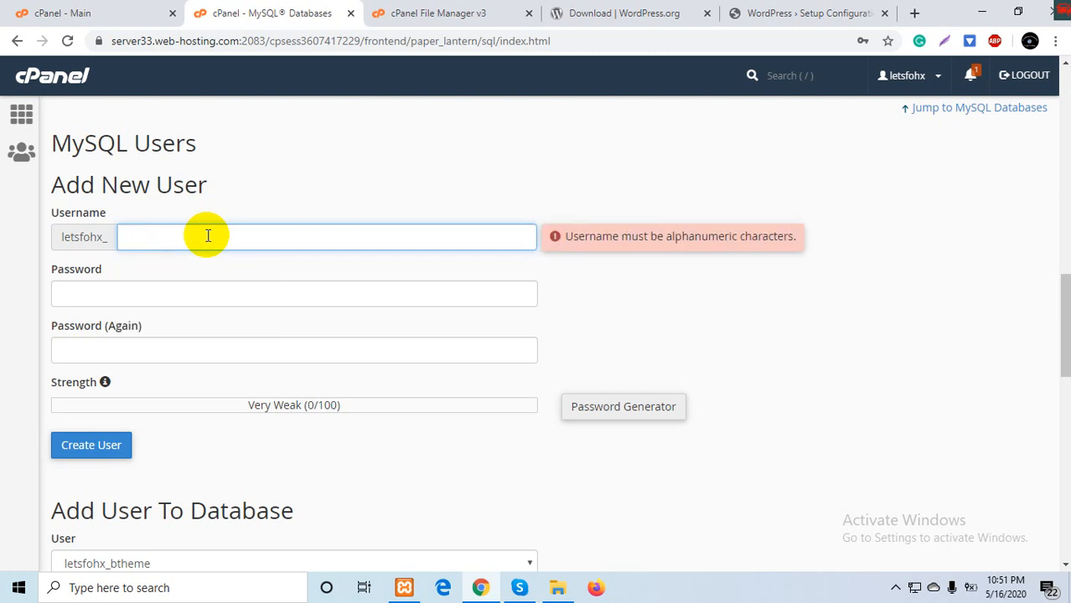
type("testinstall")
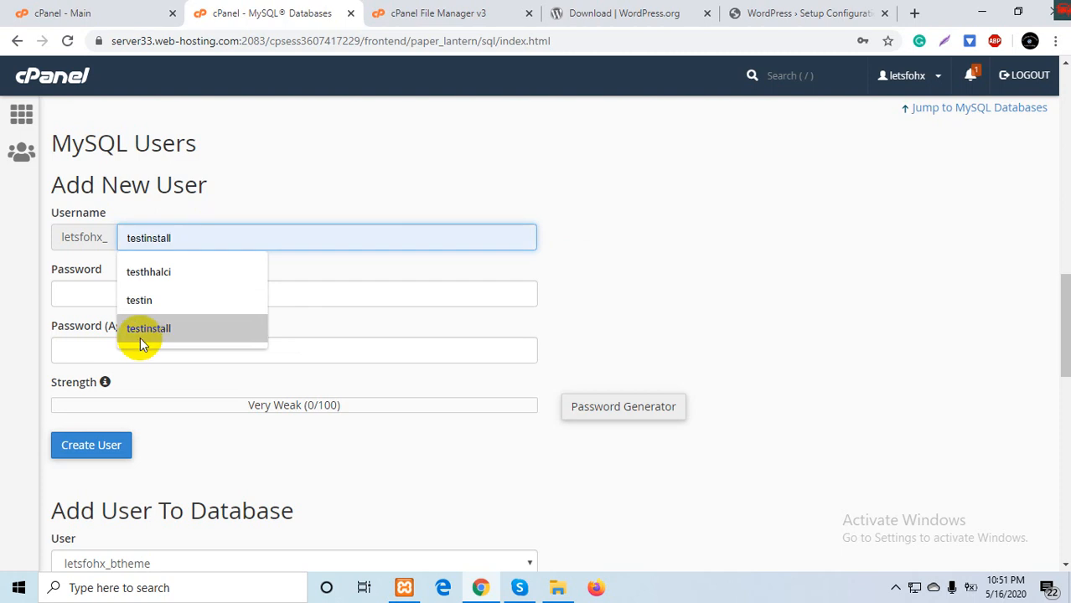
left_click(140, 335)
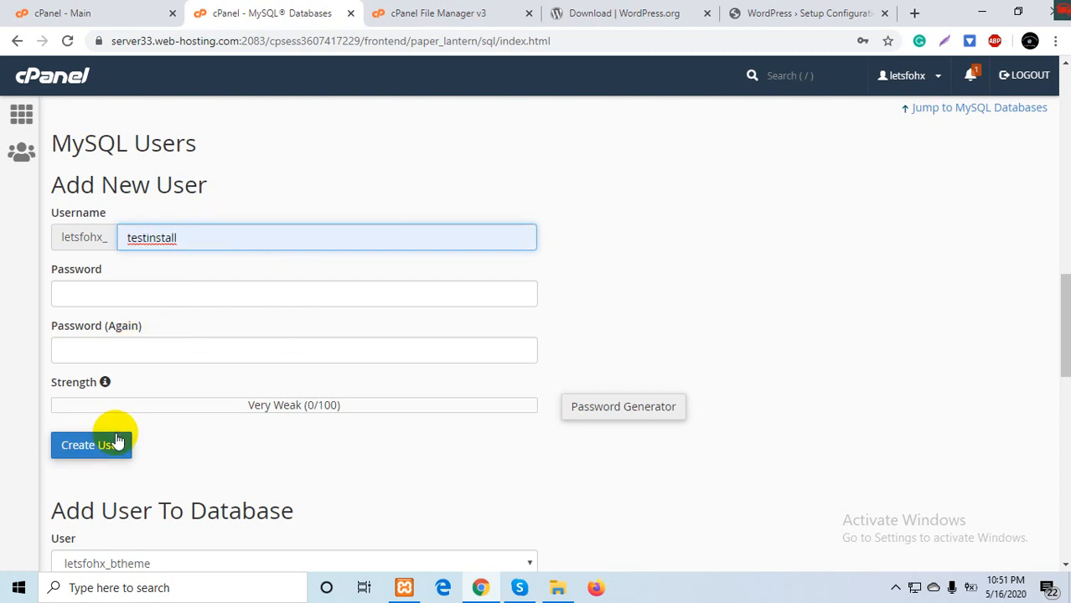
- Generate a Very Strong password, create the user, and return to MySQL Databases
left_click(630, 423)
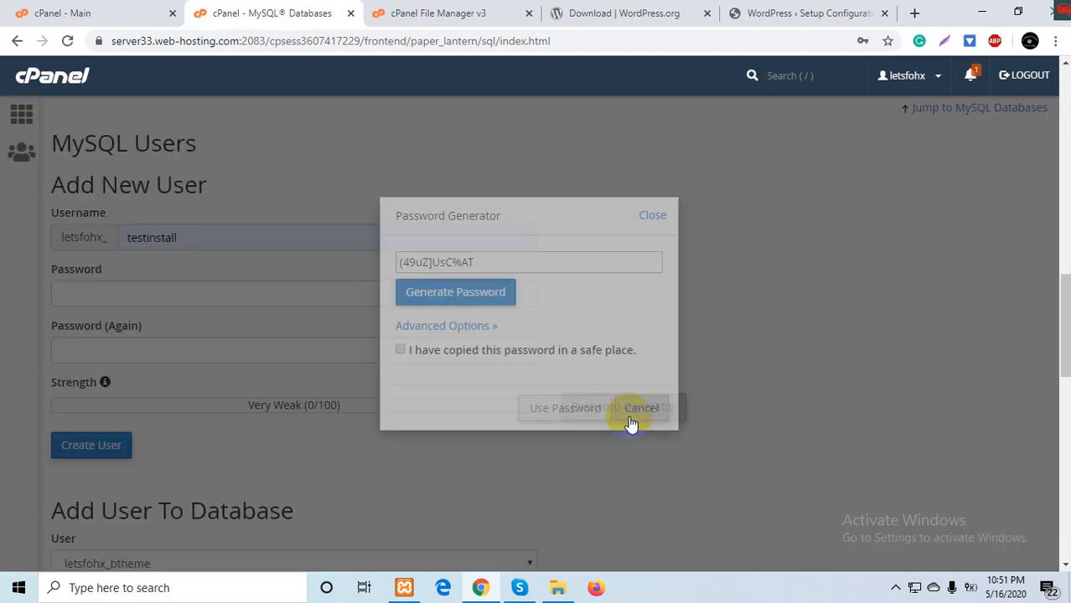
left_click(497, 259)
key("ctrl+c")
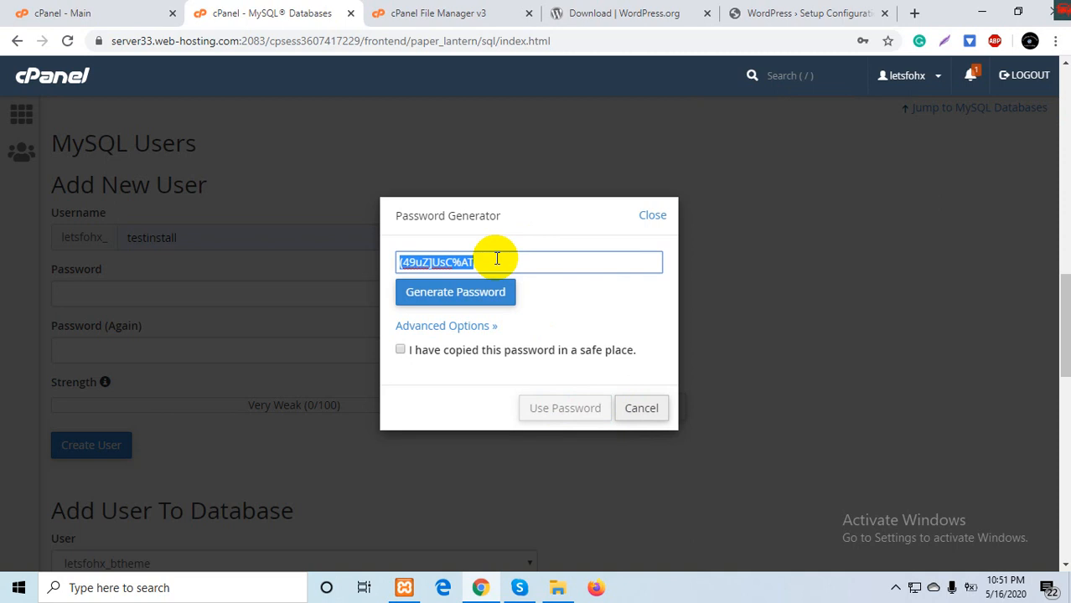
left_click(470, 354)
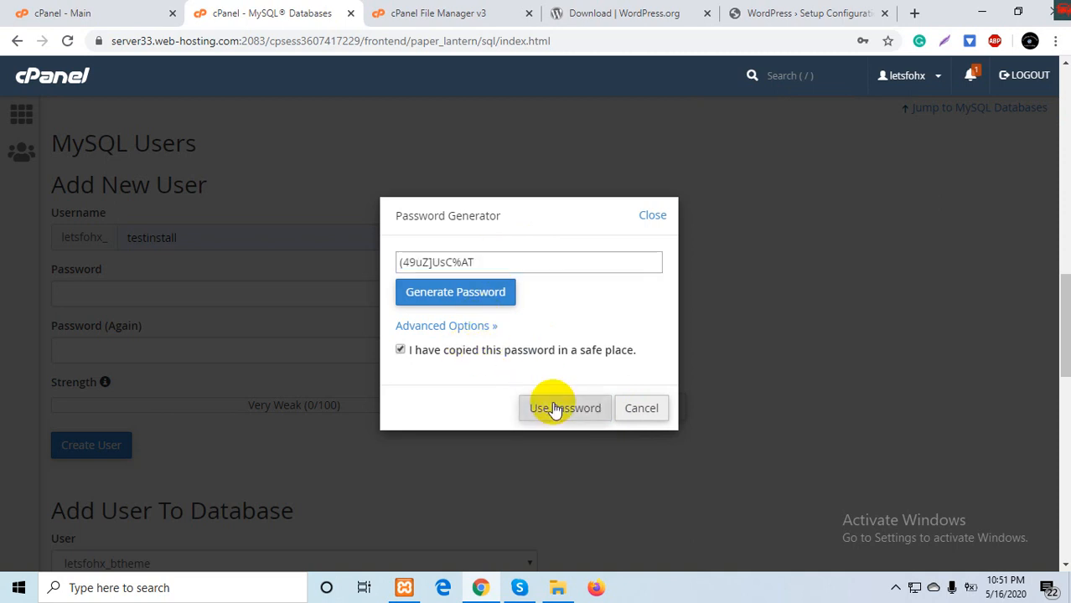
left_click(554, 408)
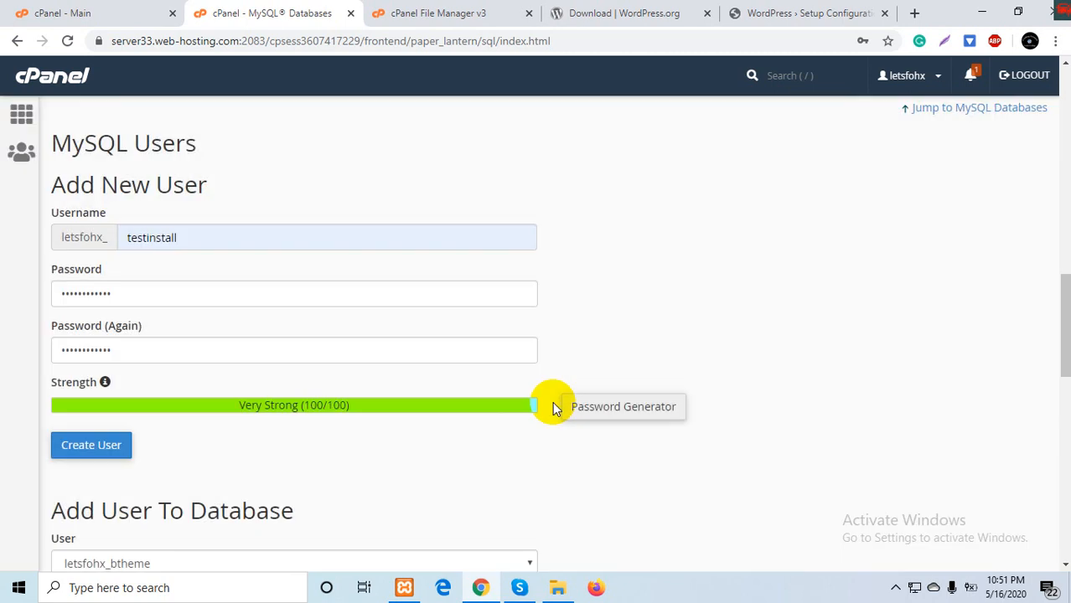
left_click(84, 453)
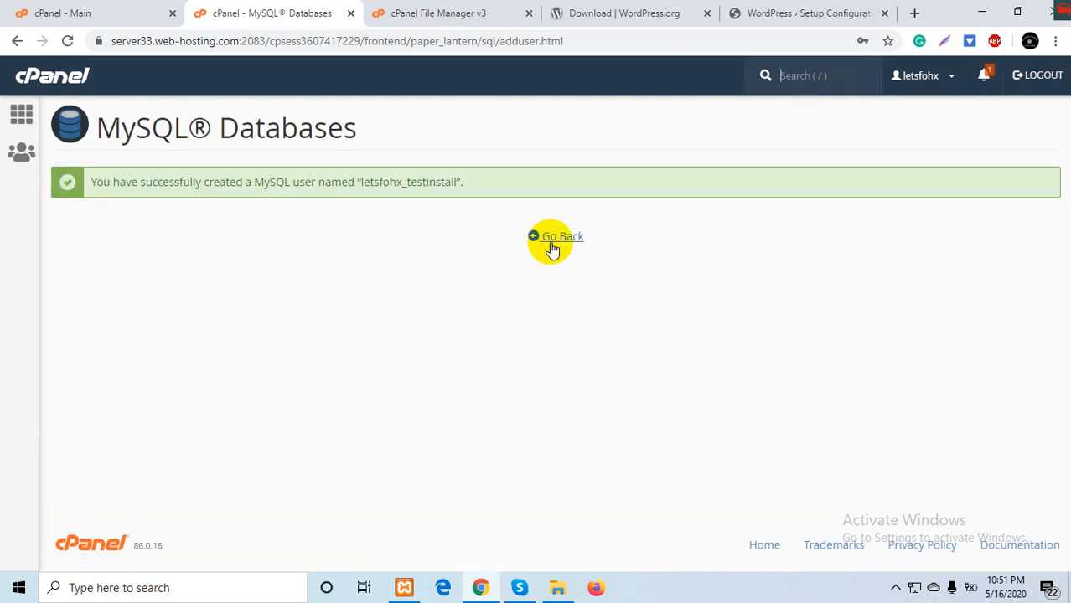
left_click(551, 245)
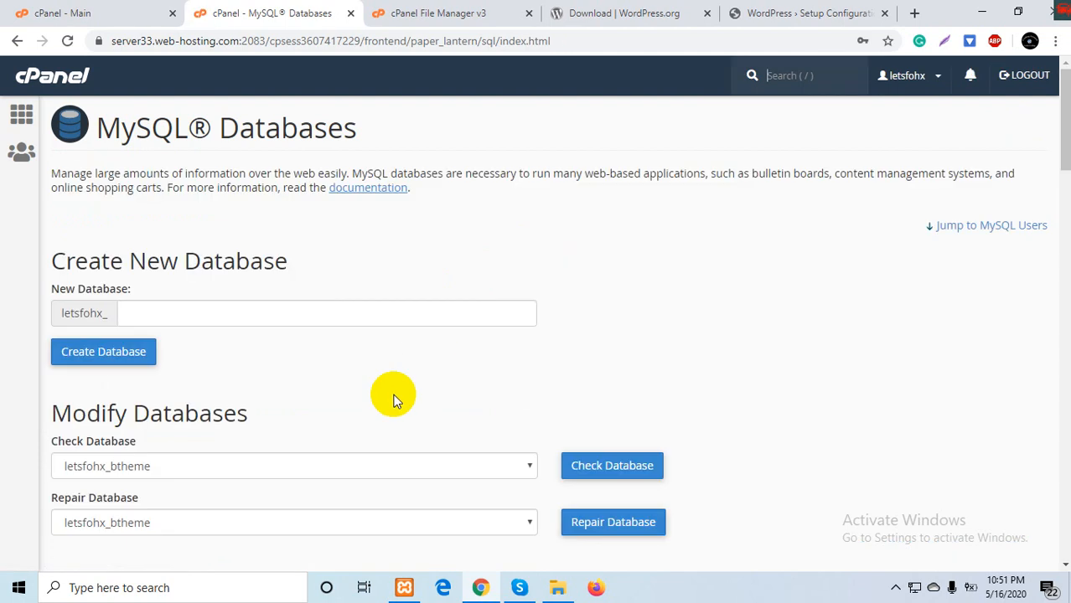
- Add user letsfohx_testinstall to database letsfohx_testinstall
scroll(390, 395, "down", 15)
scroll(393, 400, "down", 2)
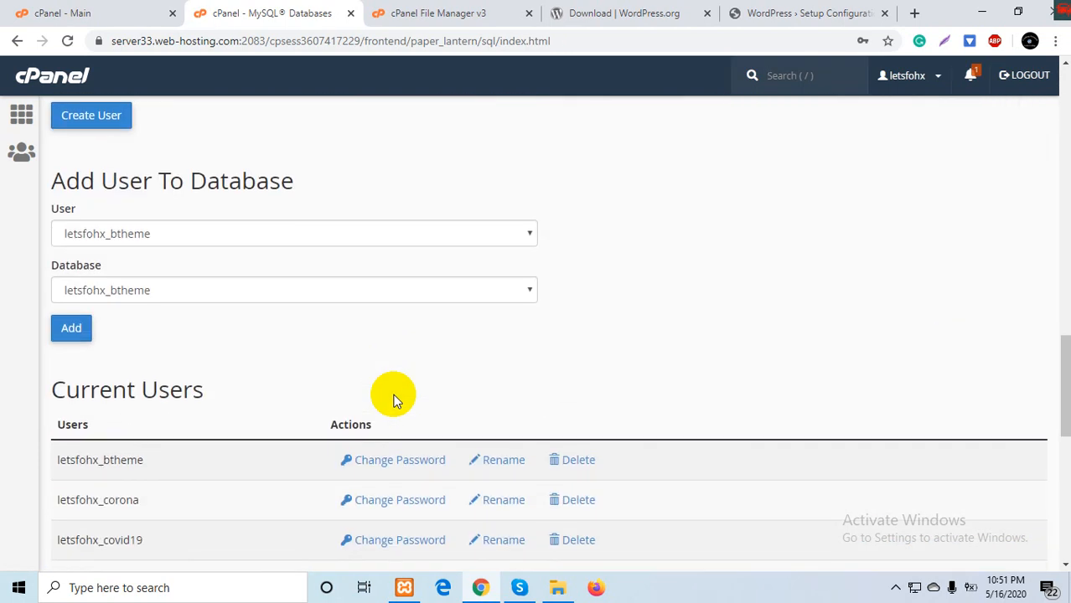
left_click(419, 243)
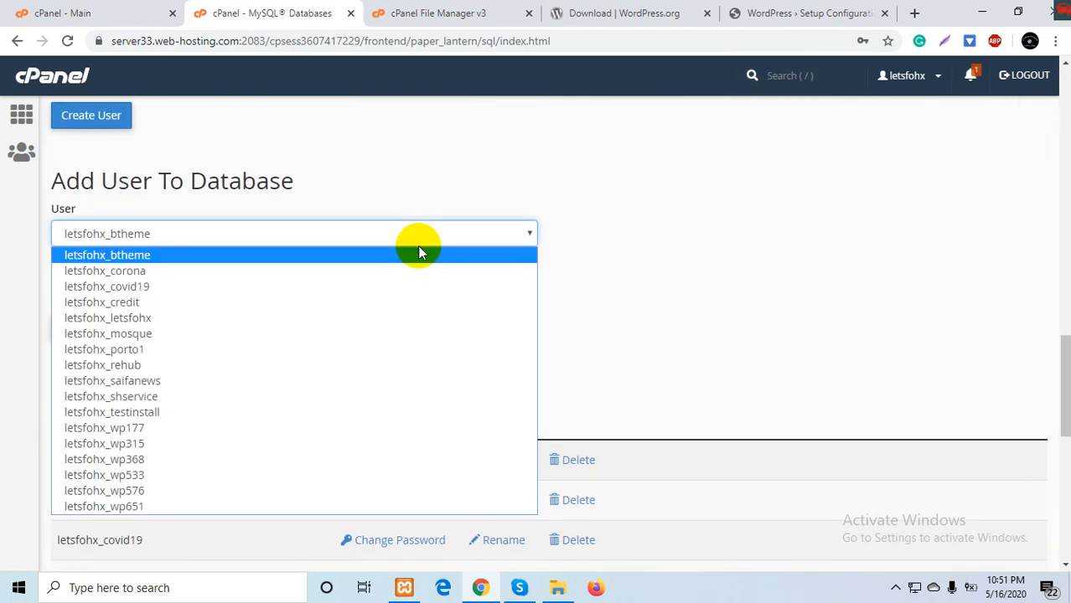
left_click(261, 412)
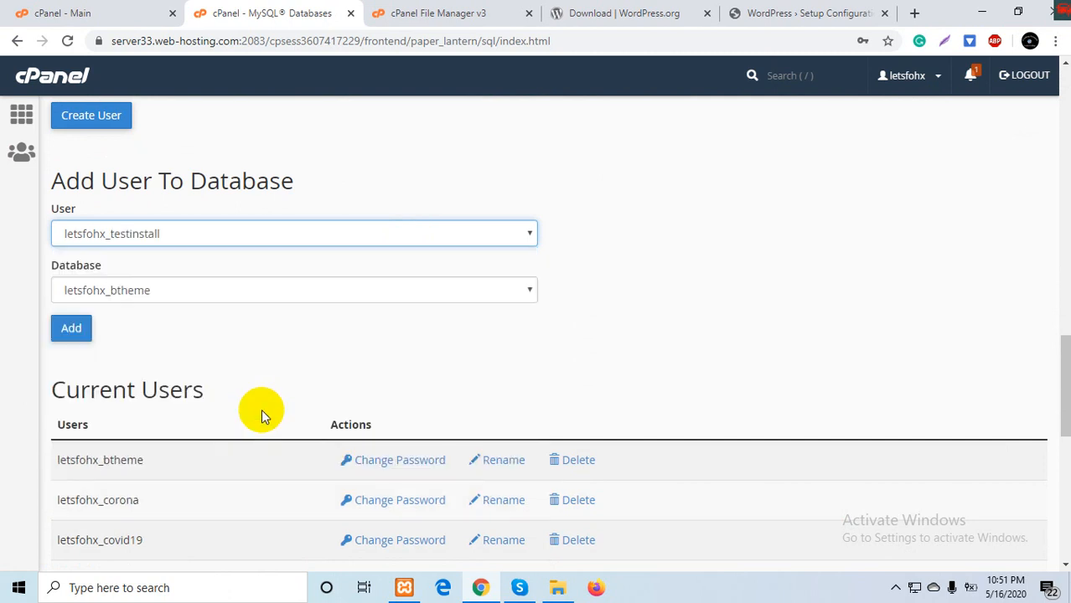
left_click(334, 299)
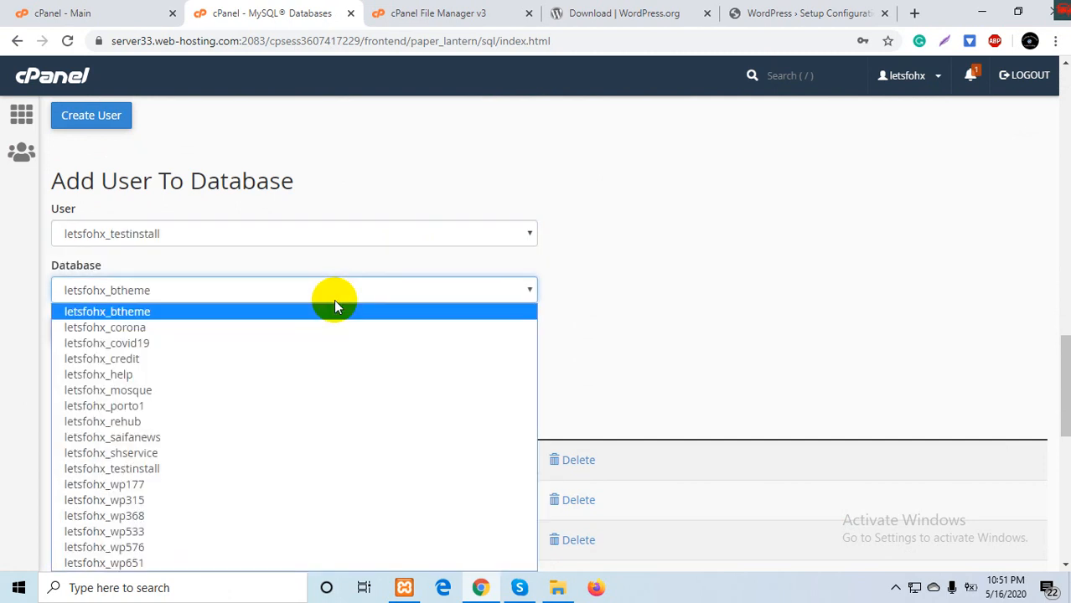
left_click(206, 470)
left_click(86, 338)
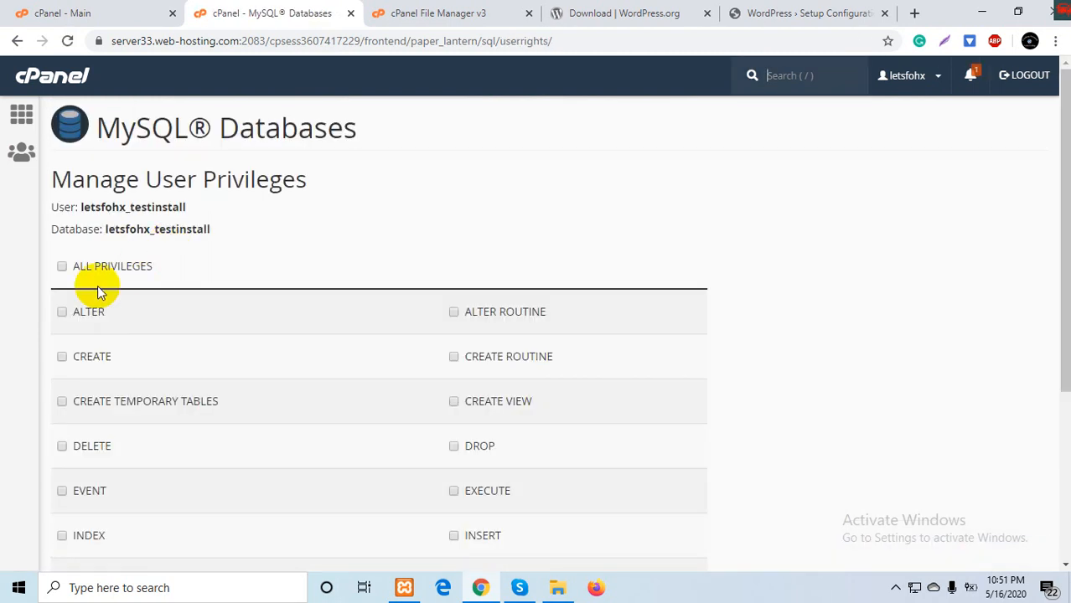
- Grant the user ALL PRIVILEGES on the database and save the changes
left_click(61, 267)
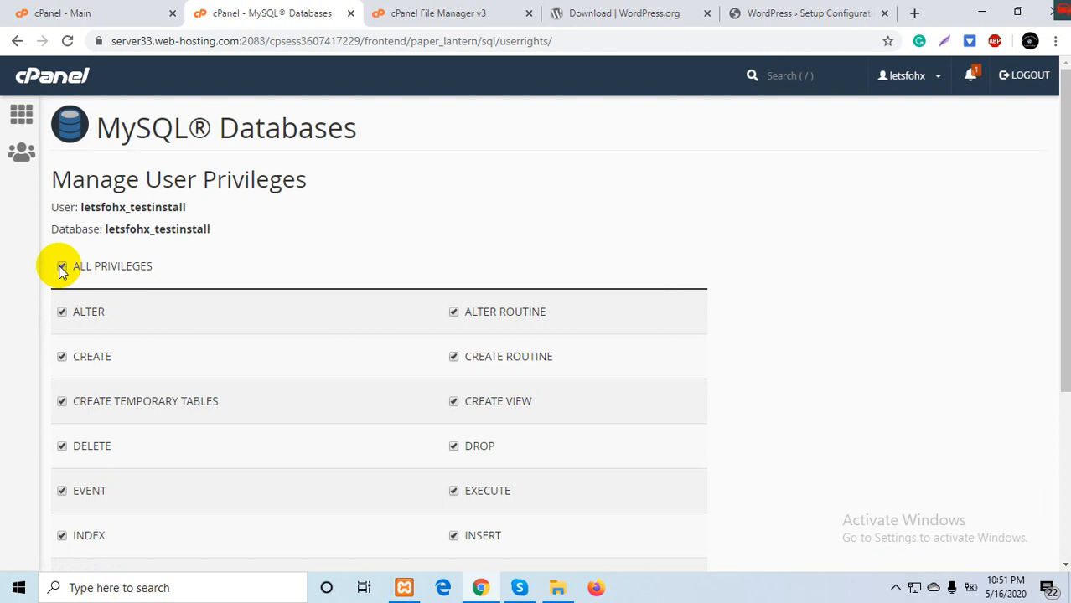
scroll(61, 270, "down", 3)
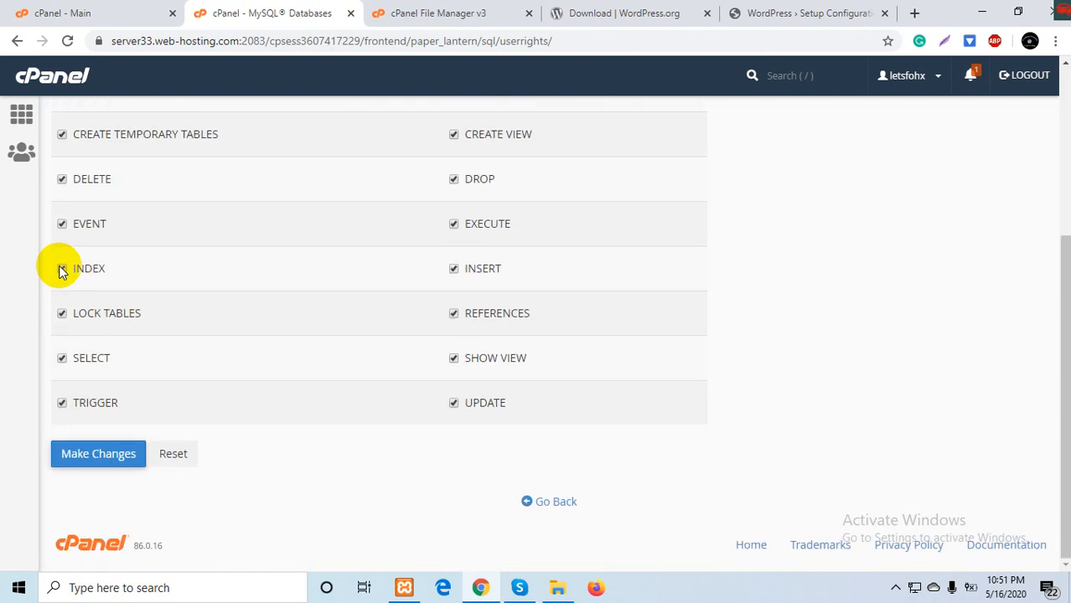
left_click(92, 453)
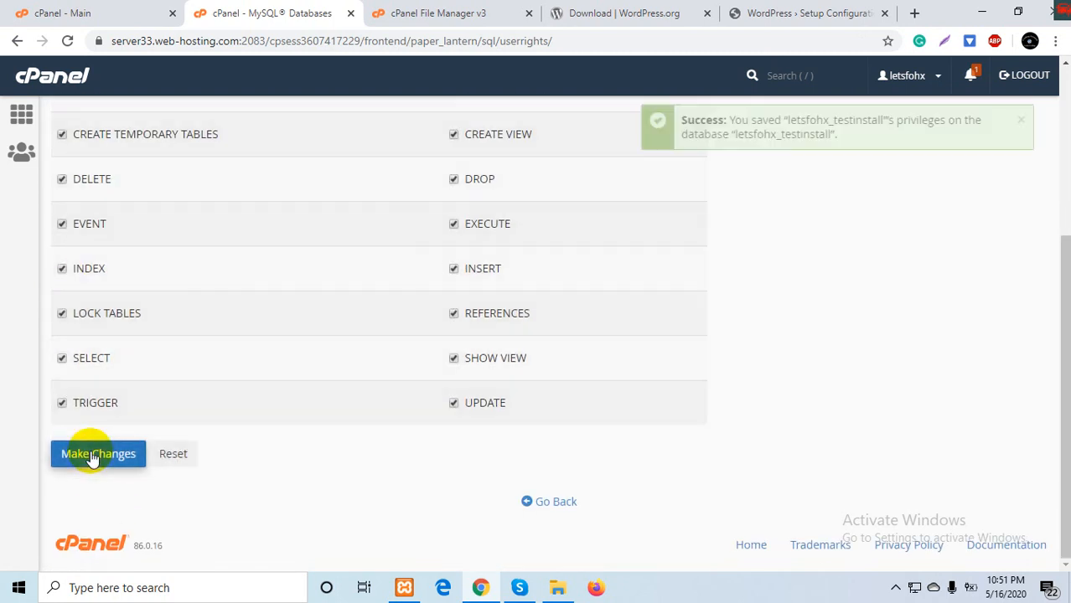
- Paste the generated database password and the new database username from cPanel into the WordPress connection form
left_click(842, 9)
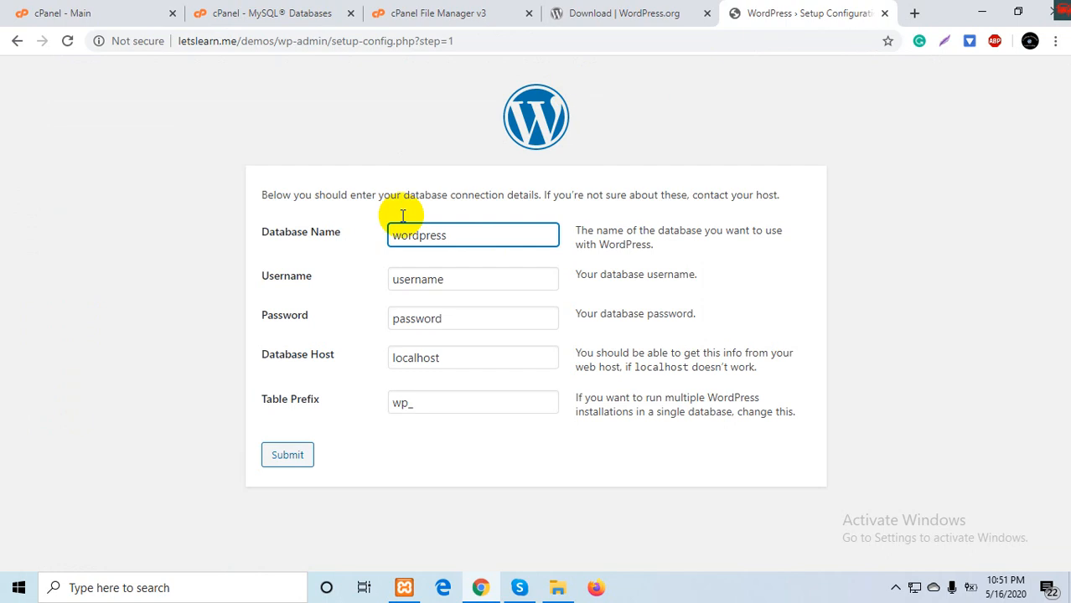
key("BackSpace")
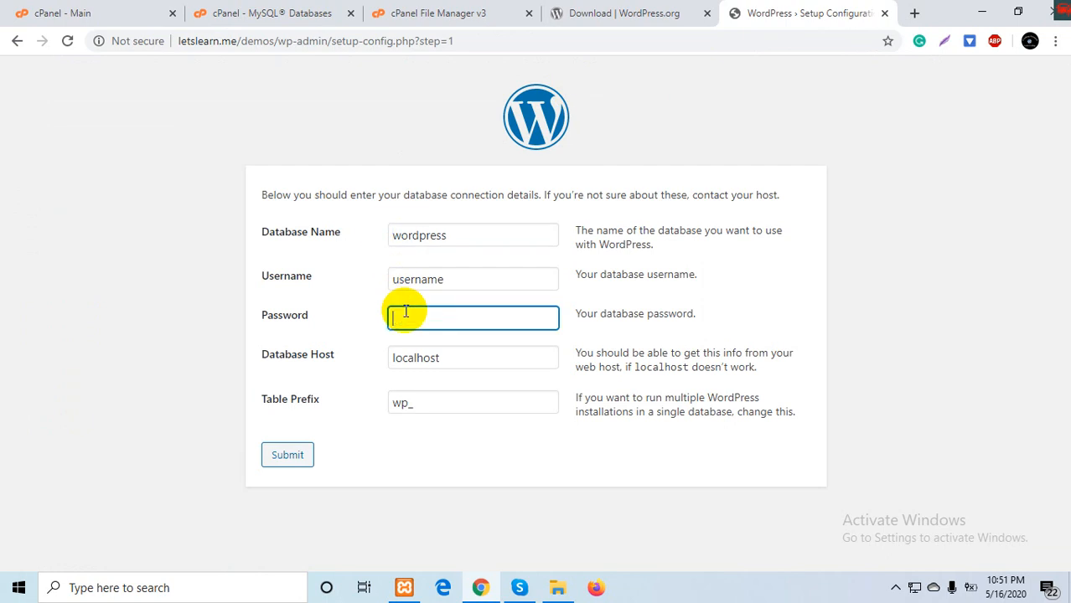
key("ctrl+v")
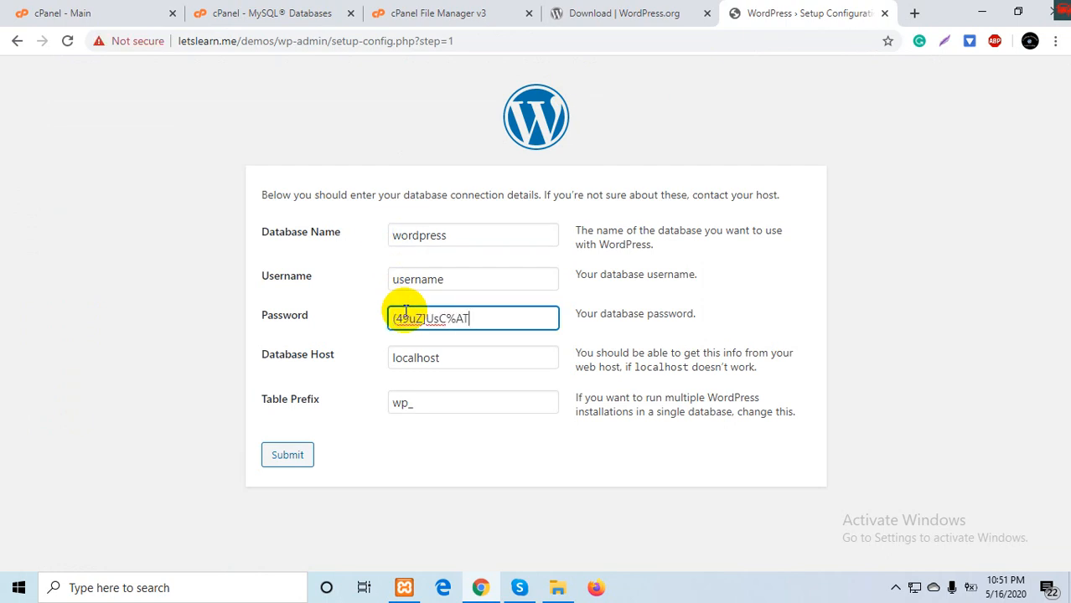
left_click(278, 11)
scroll(196, 261, "up", 4)
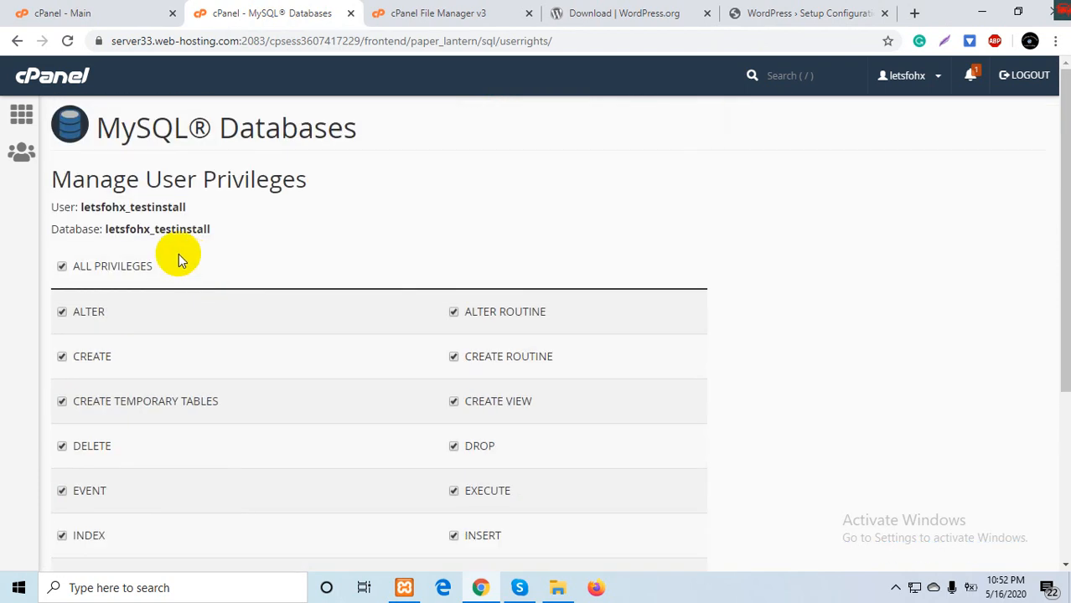
double_click(150, 209)
key("ctrl+c")
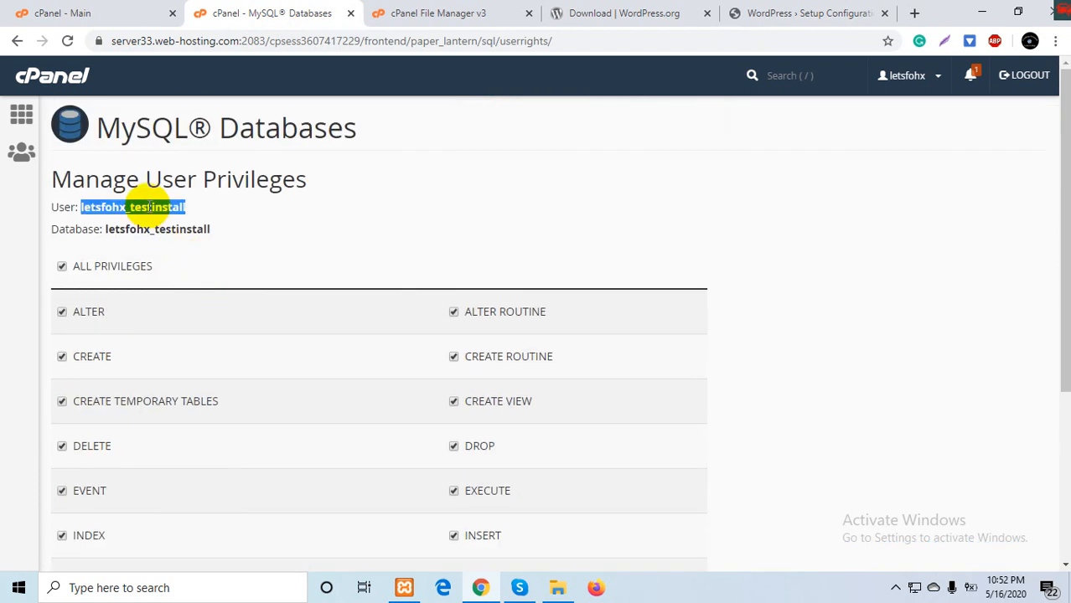
left_click(806, 12)
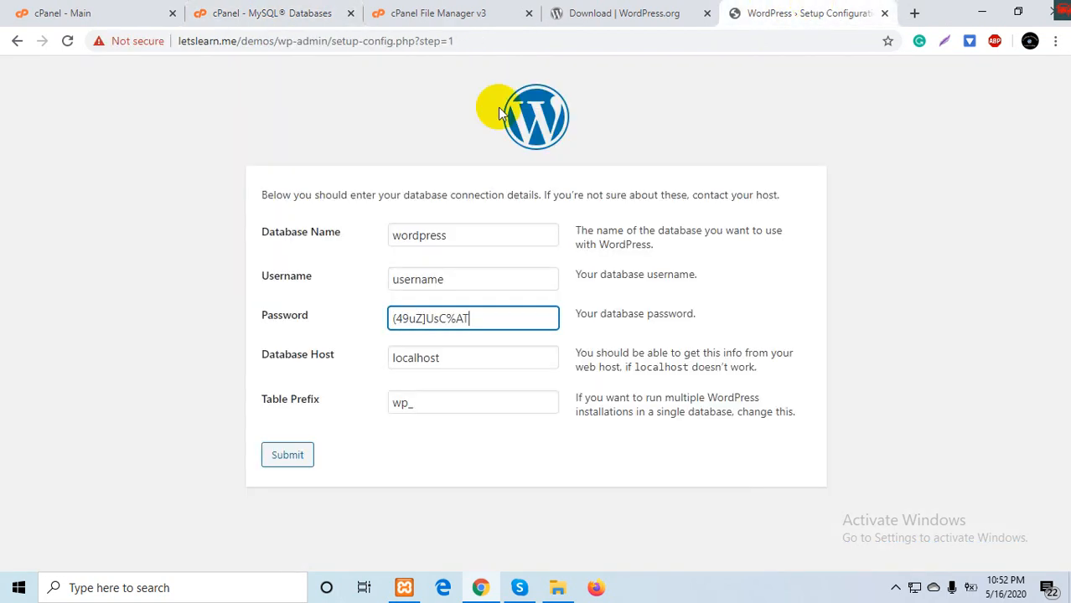
double_click(423, 277)
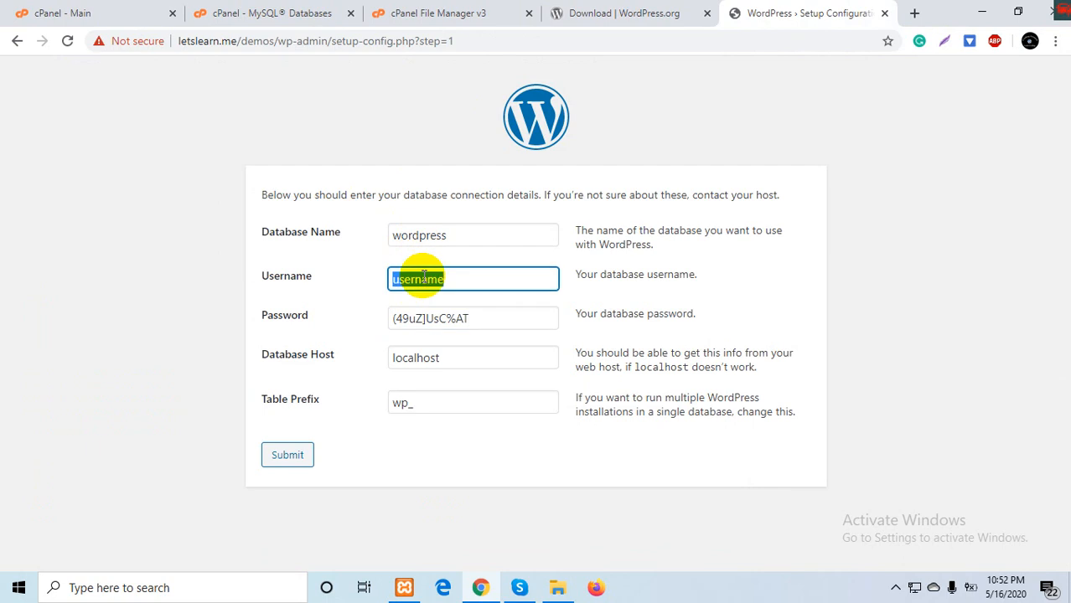
key("ctrl+v")
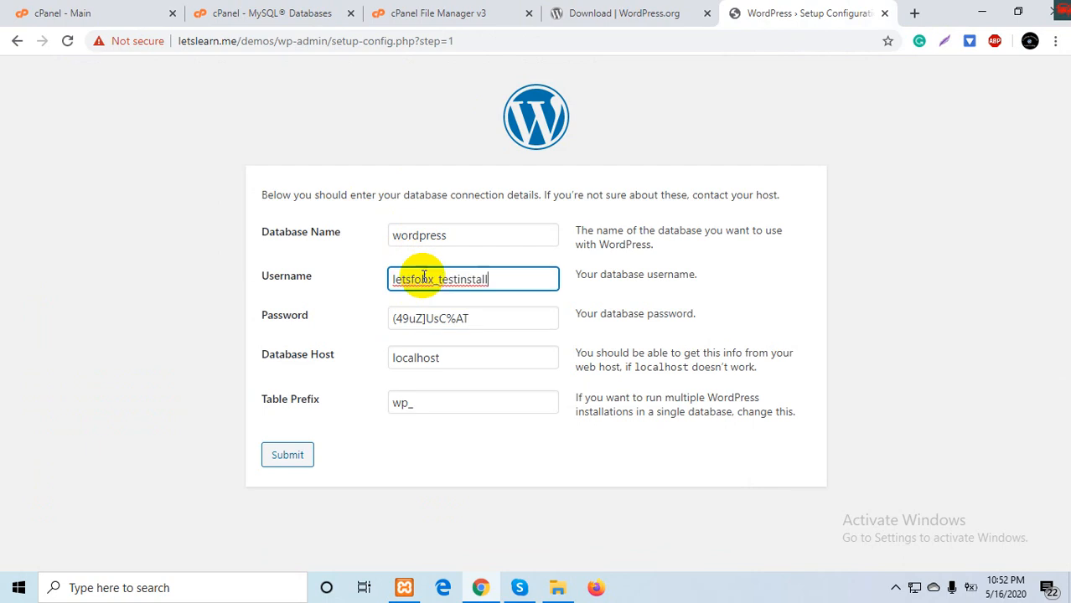
- Fill in the new database name, change the table prefix to test_, and submit the details
left_click(290, 7)
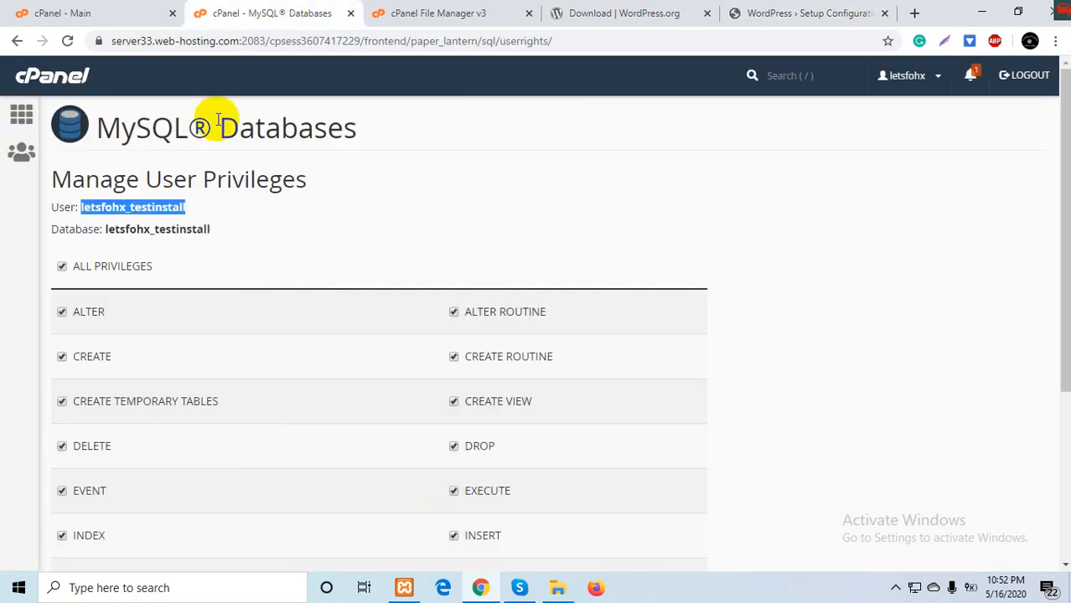
double_click(179, 228)
key("ctrl+c")
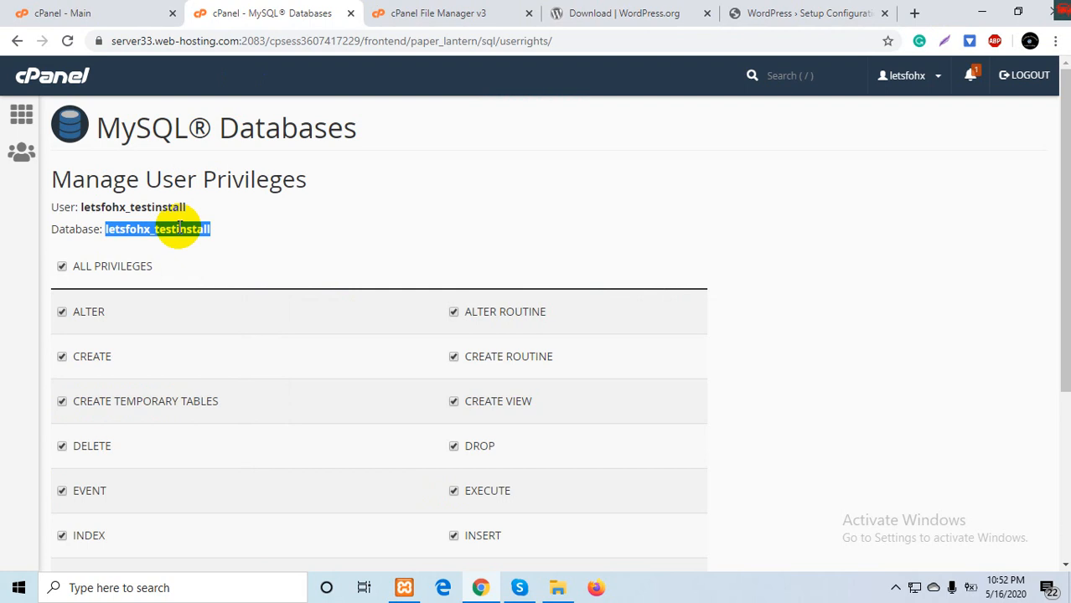
left_click(772, 10)
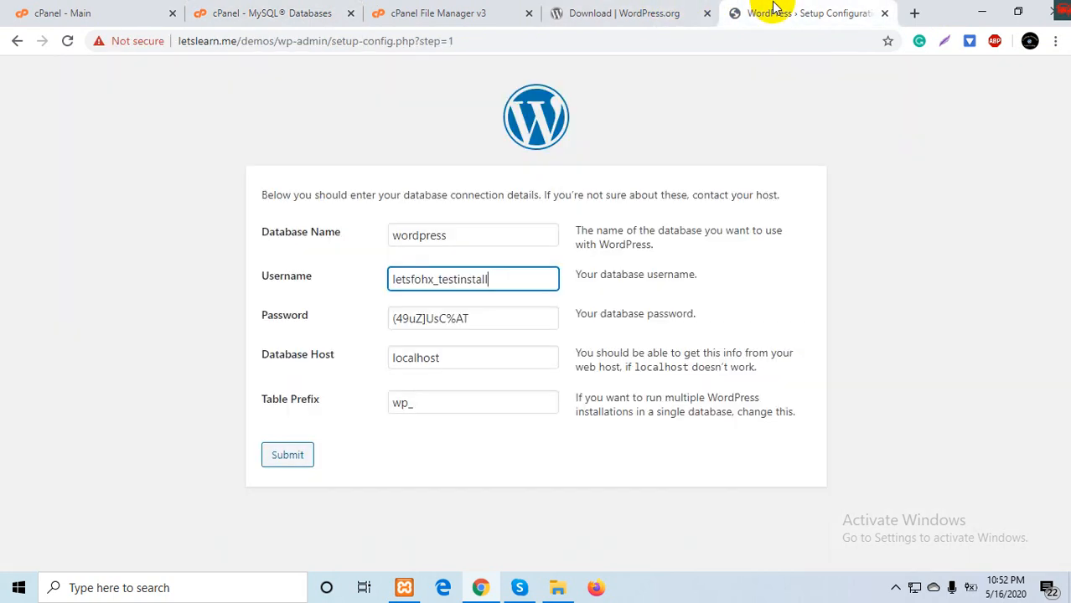
double_click(419, 237)
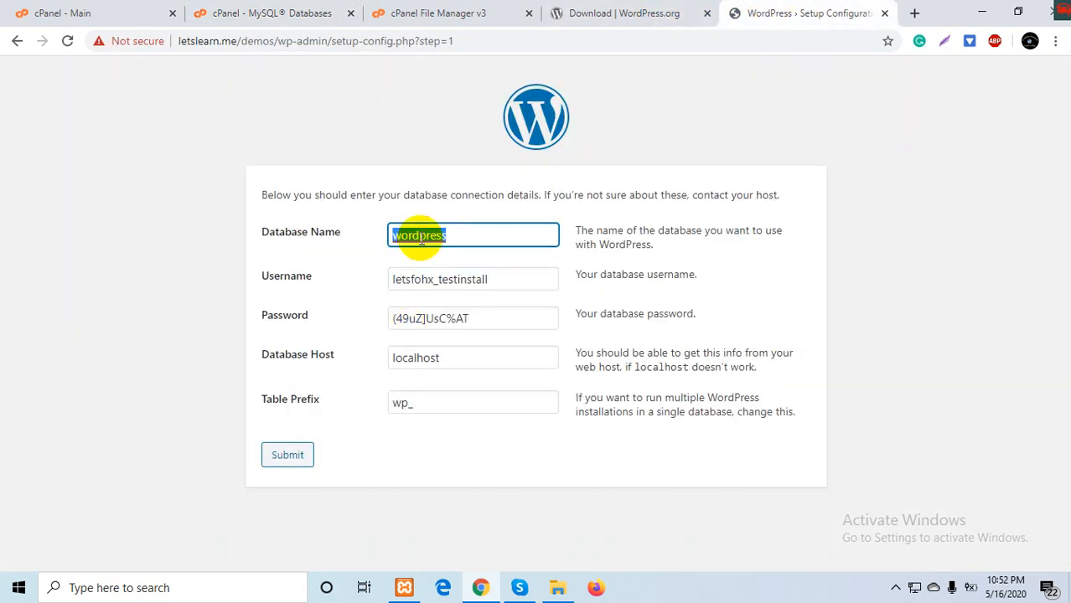
key("ctrl+v")
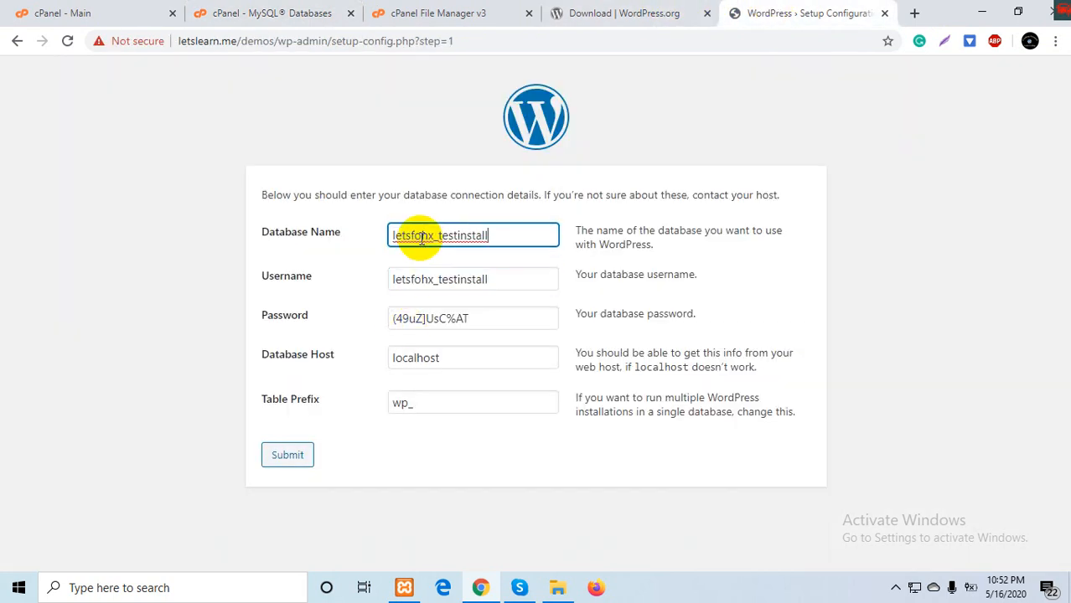
left_click(406, 403)
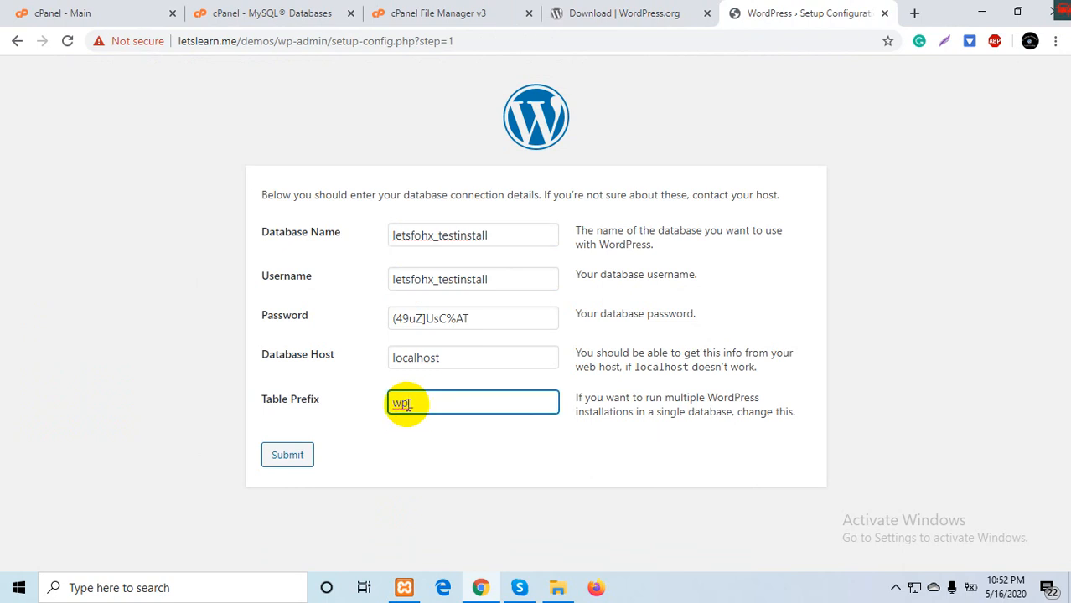
key("BackSpace")
key("BackSpace")
type("test")
left_click(282, 457)
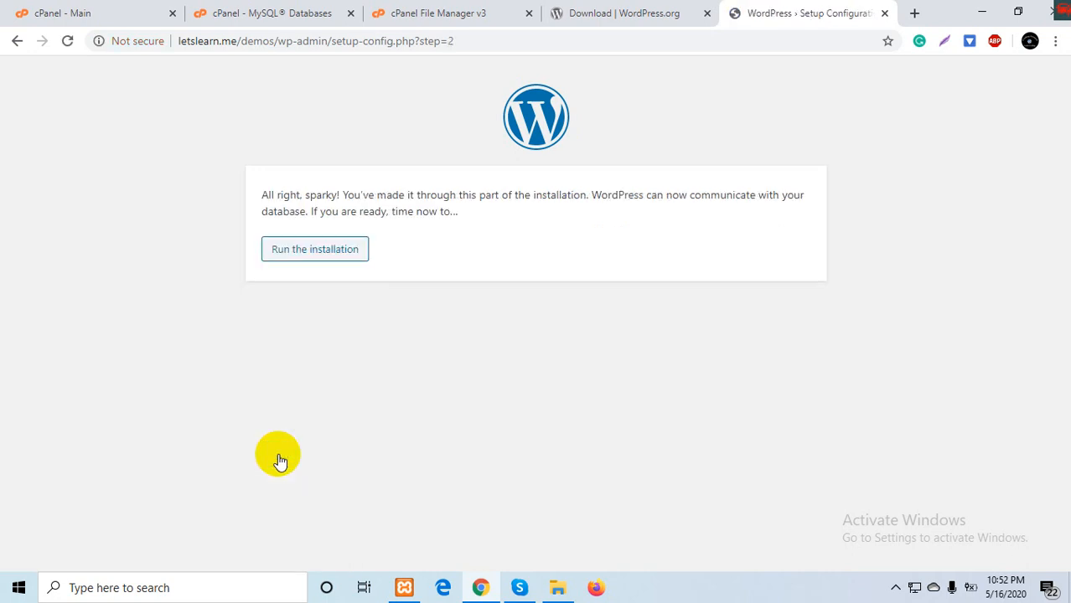
- Start the installation with site title 'Test Wordpress', username admin, and a custom admin password
left_click(304, 260)
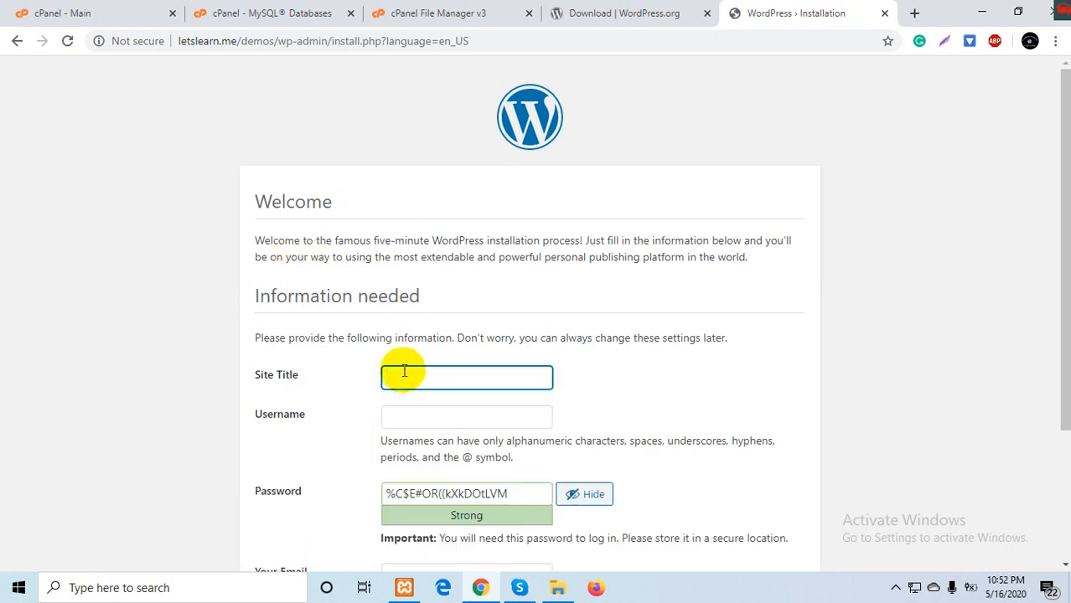
left_click(403, 376)
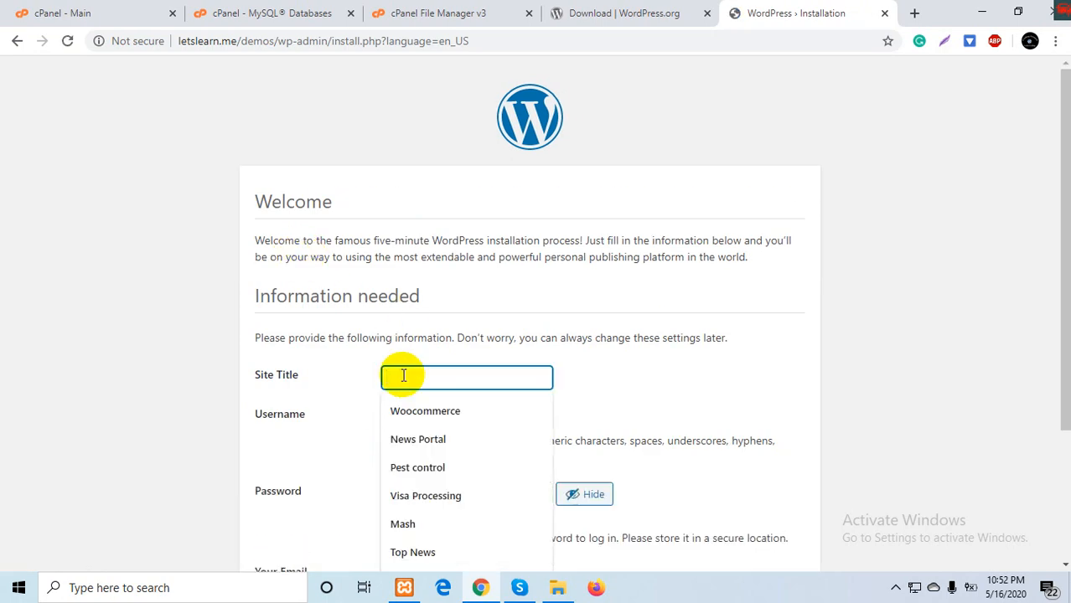
type("Test ")
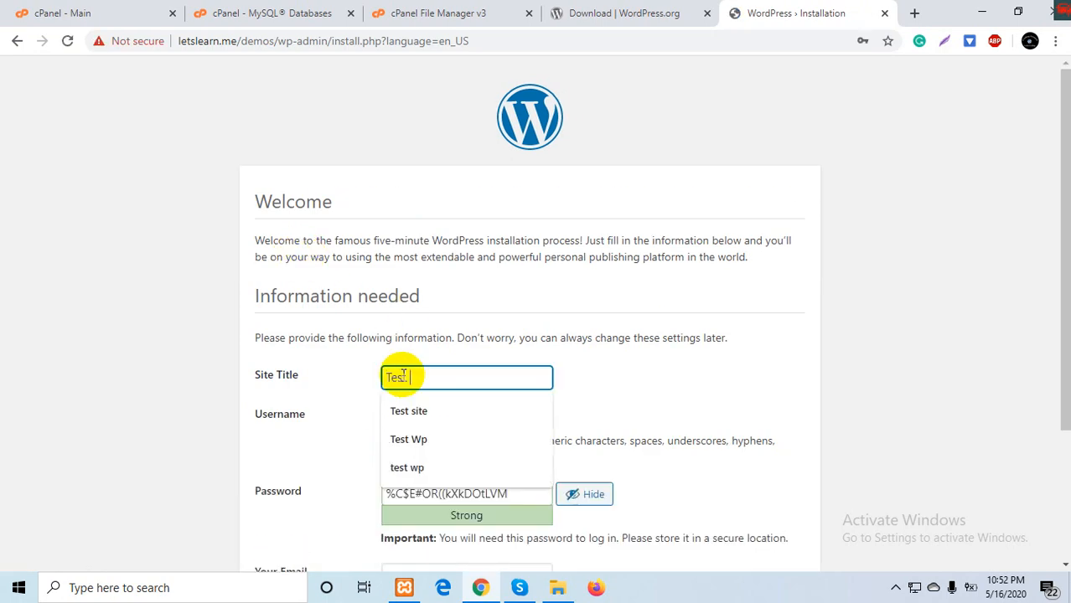
type("Wordpress")
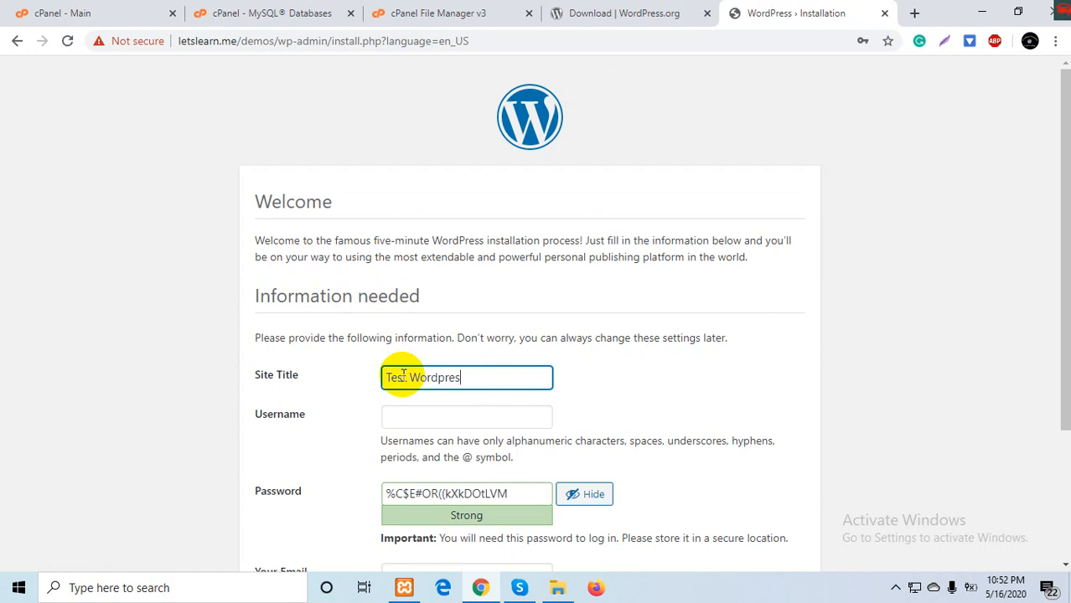
left_click(423, 420)
type("admin")
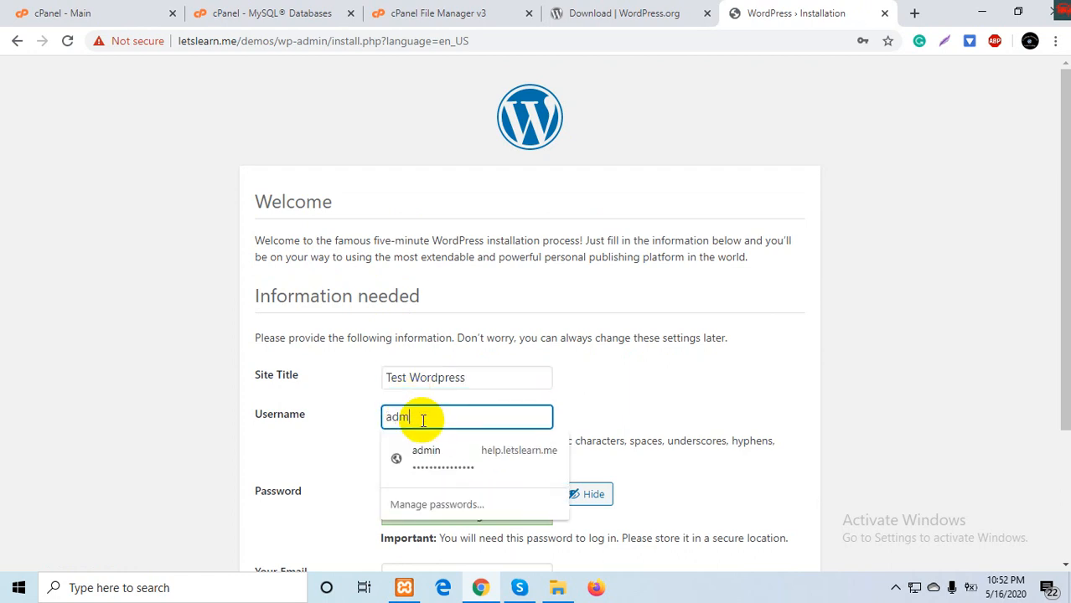
left_click(640, 376)
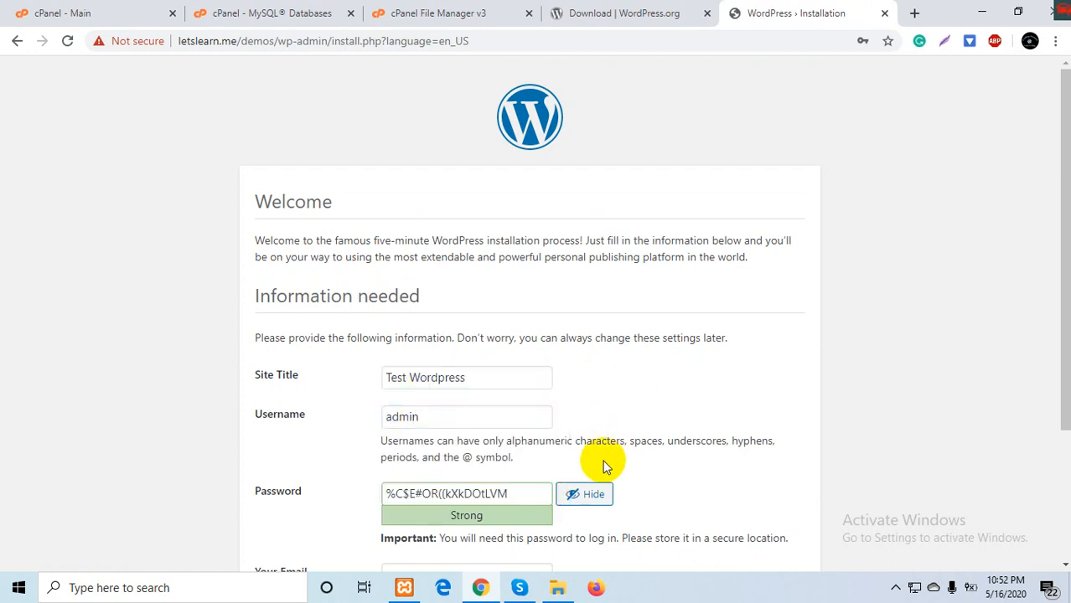
left_click(586, 494)
type("•")
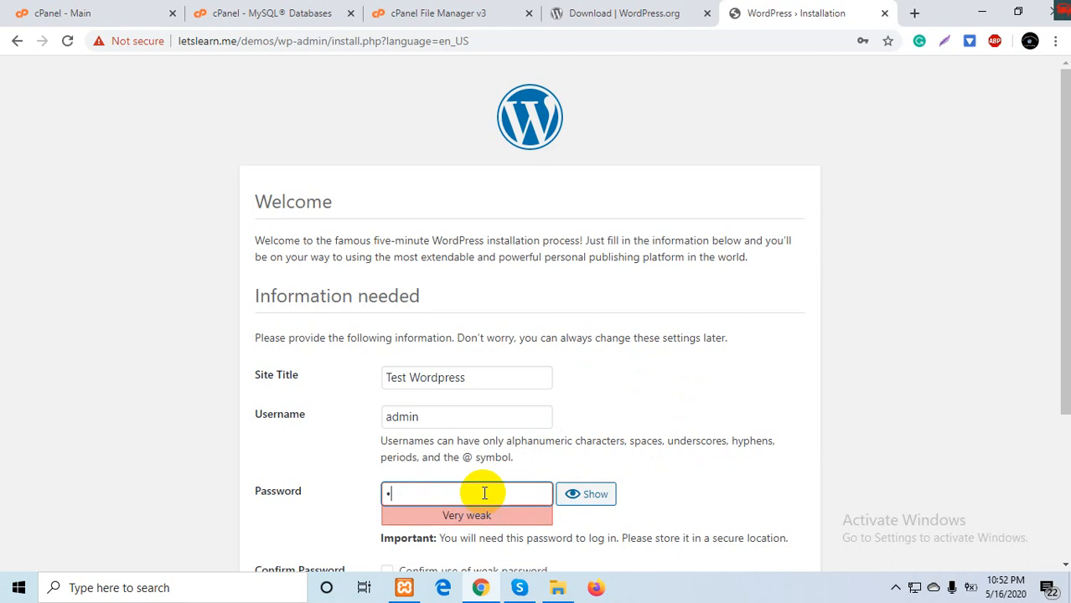
key("BackSpace")
type("•••••••••")
- Fill in the saved admin e-mail, discourage search engines, confirm the weak password, and install WordPress
scroll(484, 494, "down", 2)
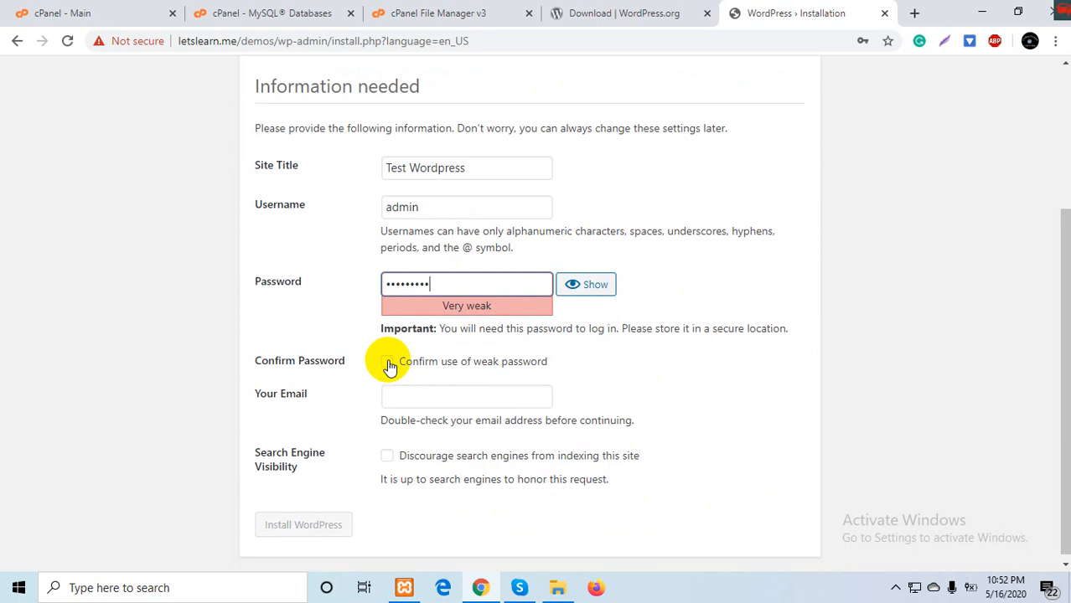
left_click(419, 390)
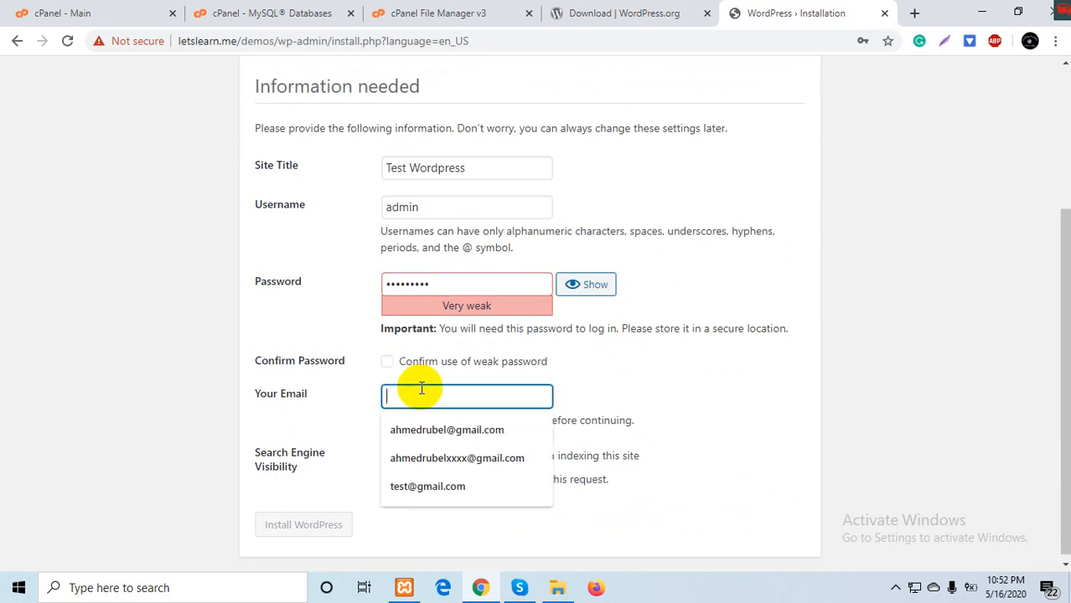
left_click(419, 487)
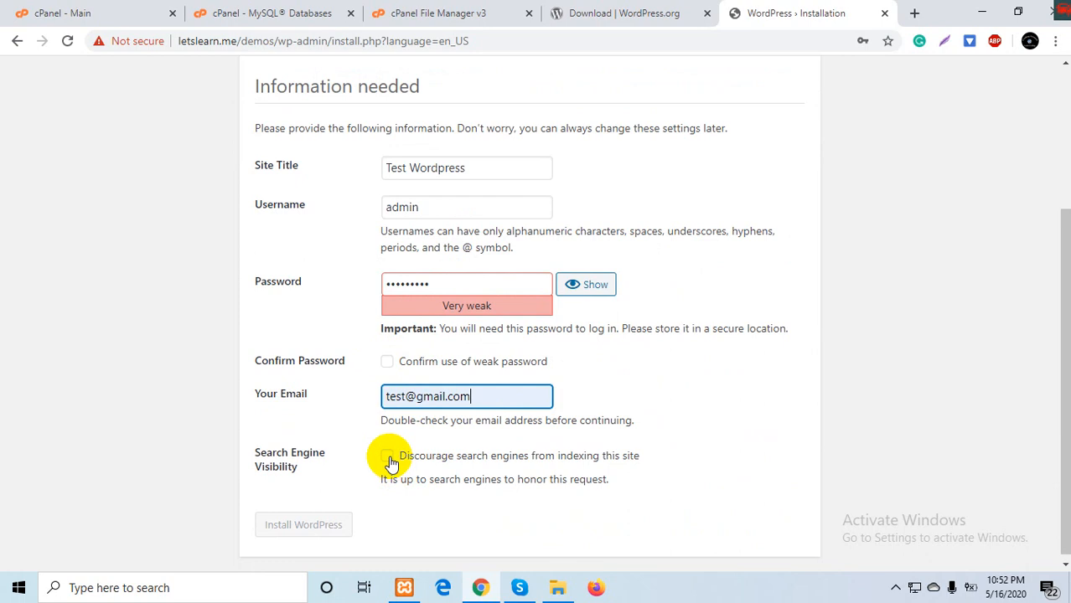
left_click(390, 460)
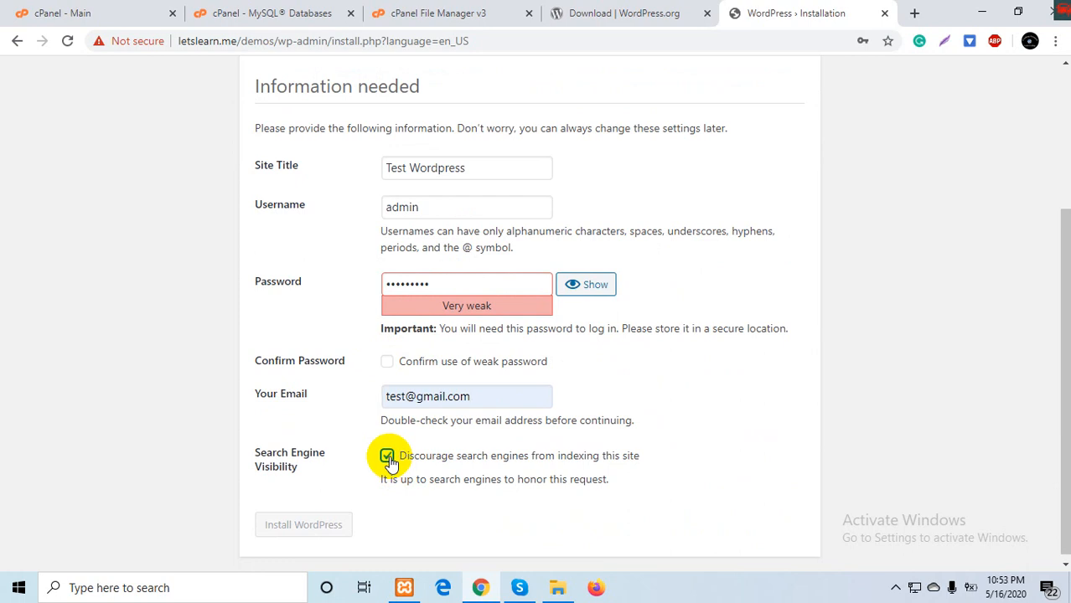
left_click(386, 361)
left_click(319, 526)
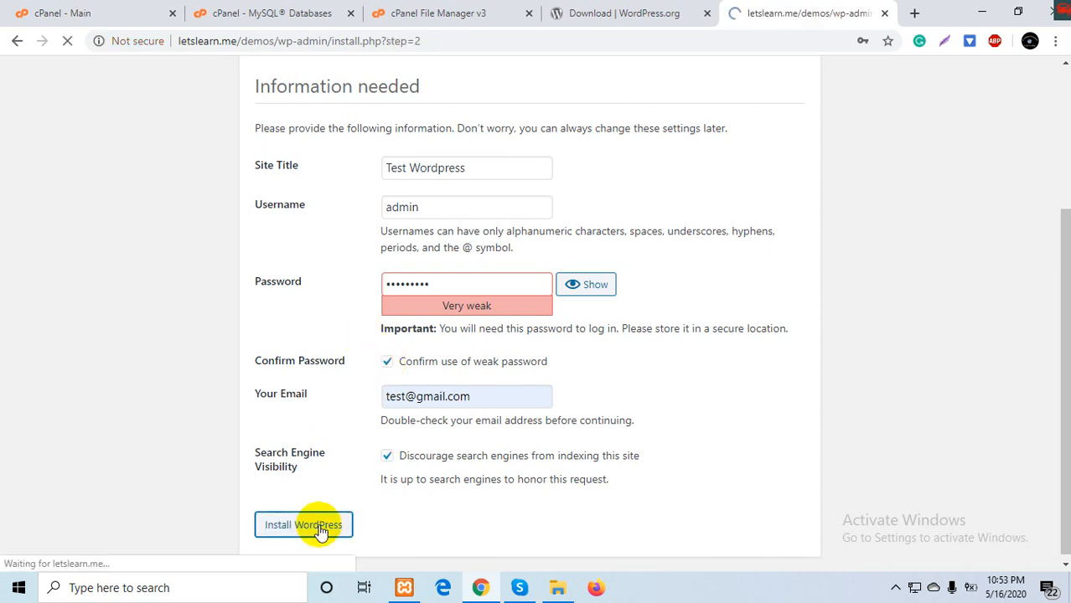
left_click(279, 381)
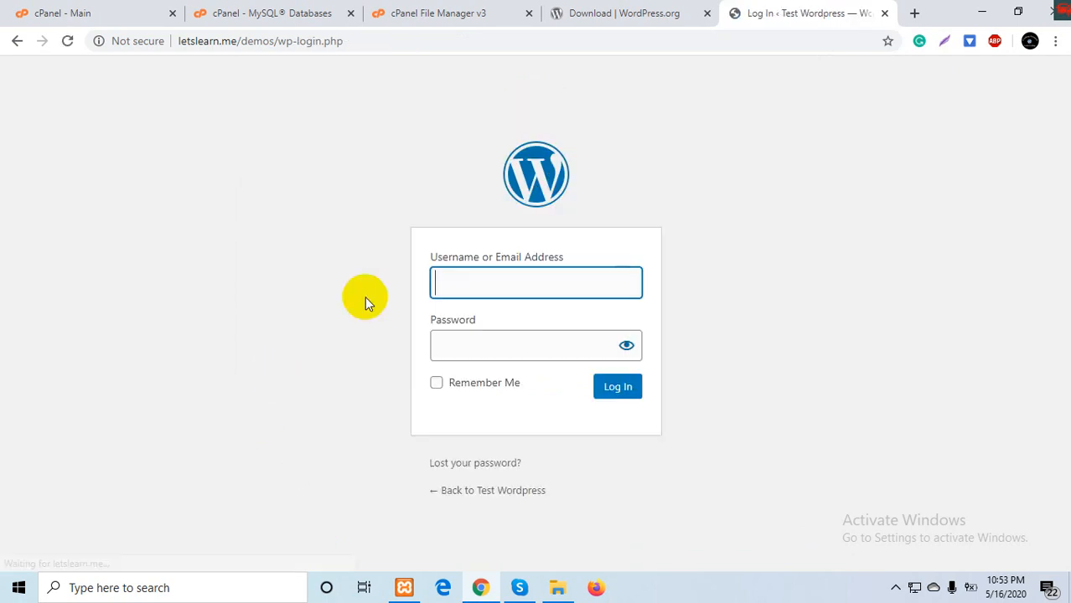
- Sign in on wp-login.php with the admin username and password to reach the Test Wordpress Dashboard
left_click(476, 285)
left_click(466, 321)
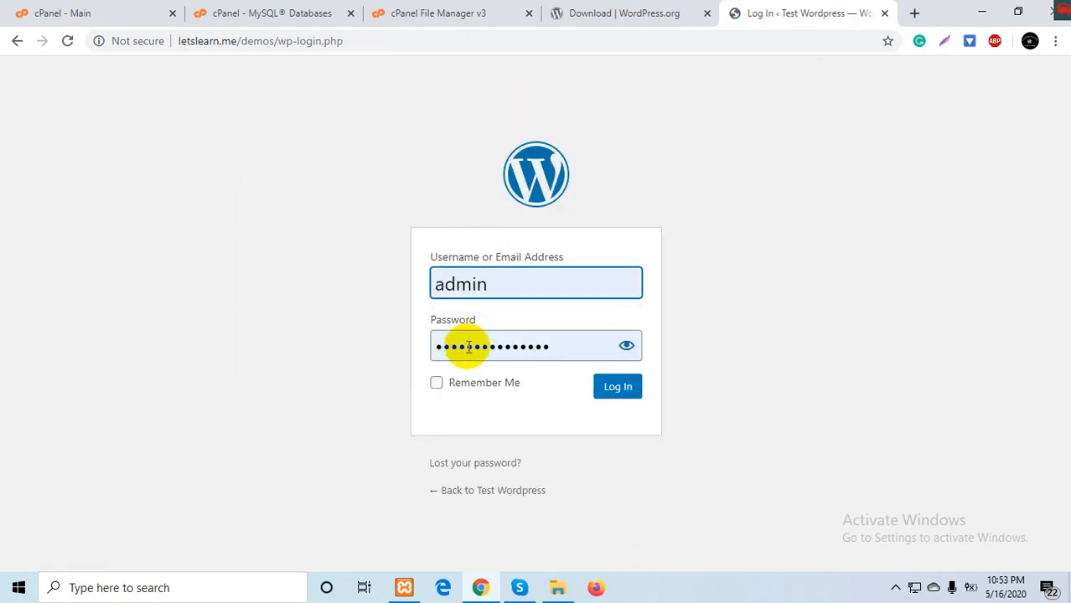
double_click(469, 346)
type("•••••")
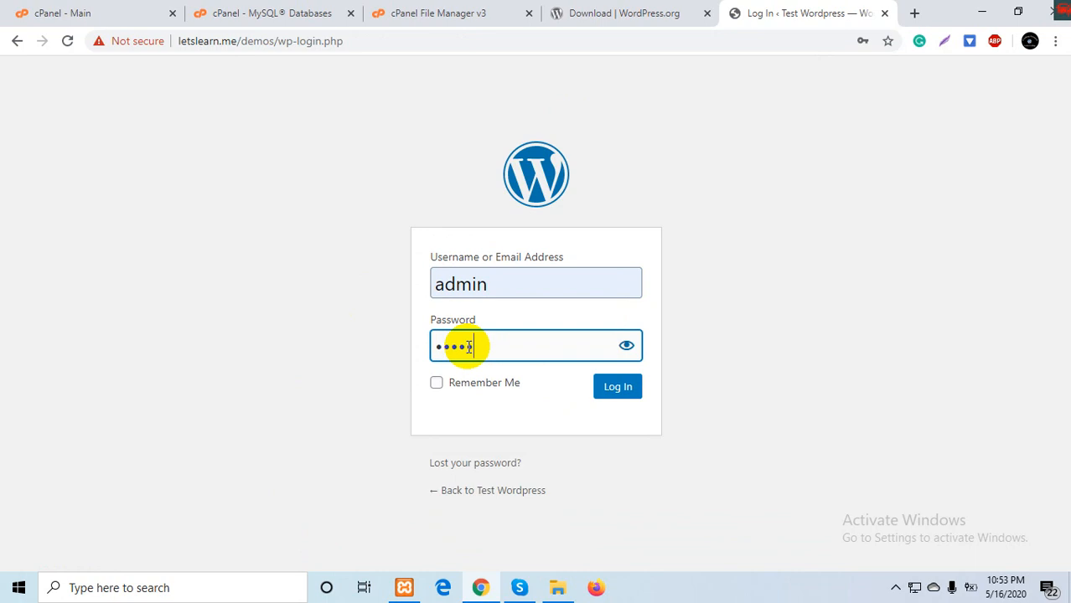
type("•••••")
key("Return")
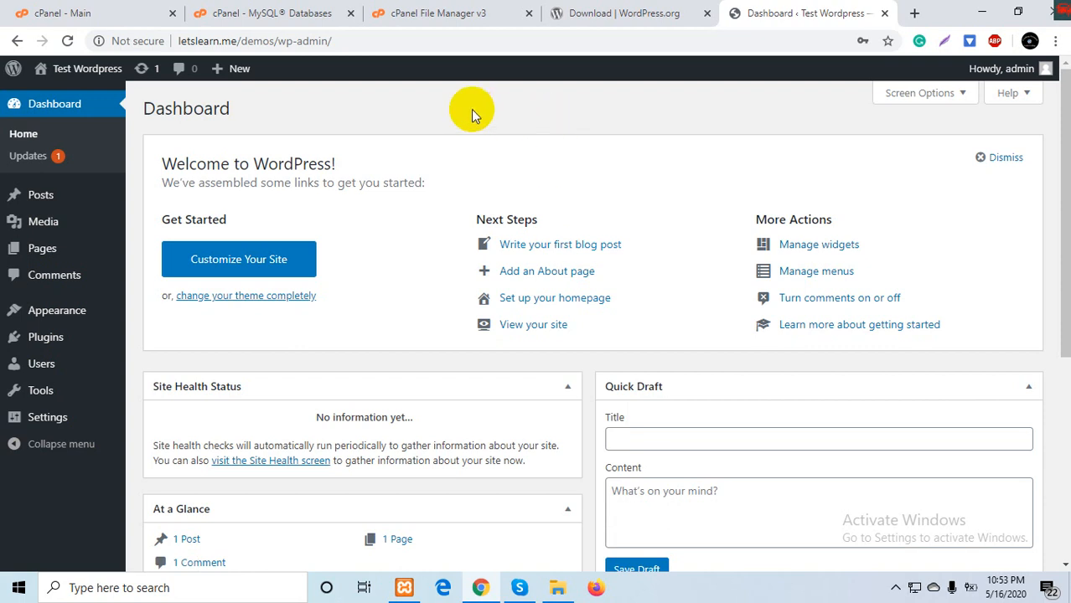
- Visit the live Test Wordpress site from the admin bar and scroll through its Hello world! post
mouse_move(113, 71)
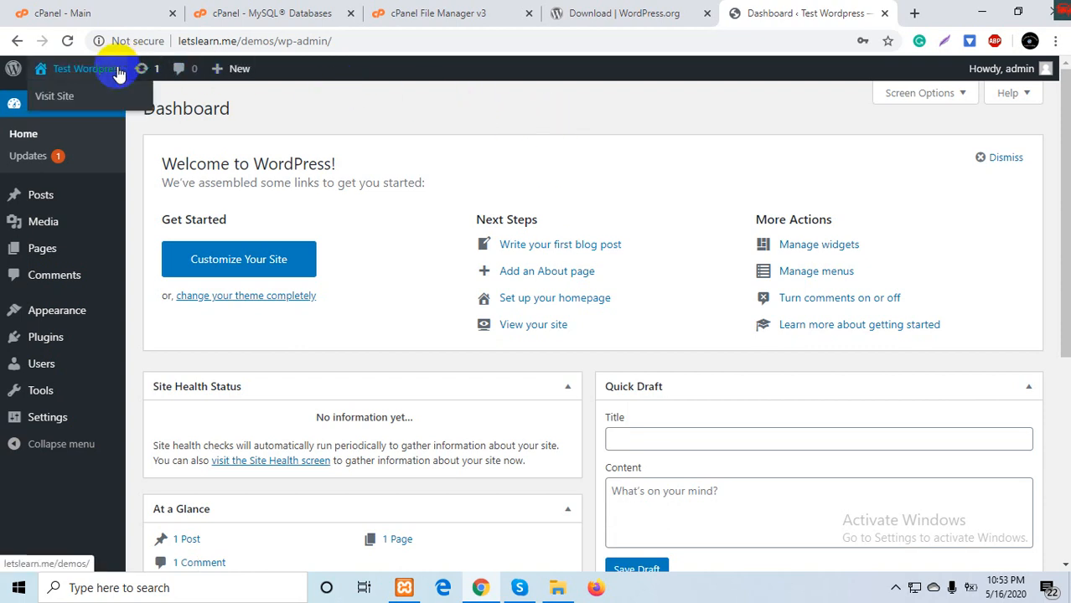
left_click(73, 100, "ctrl")
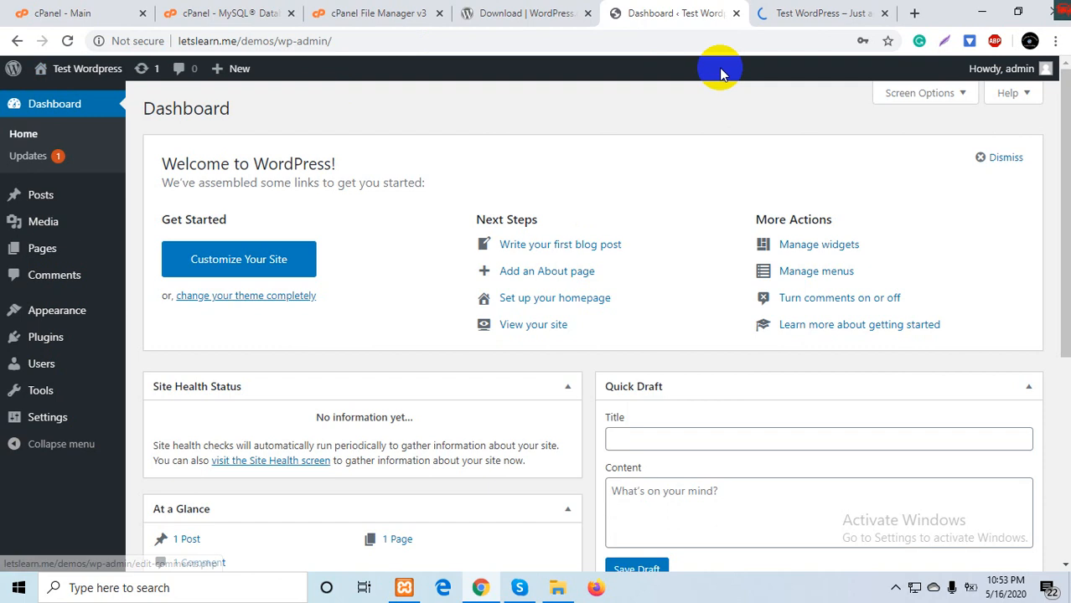
left_click(779, 8)
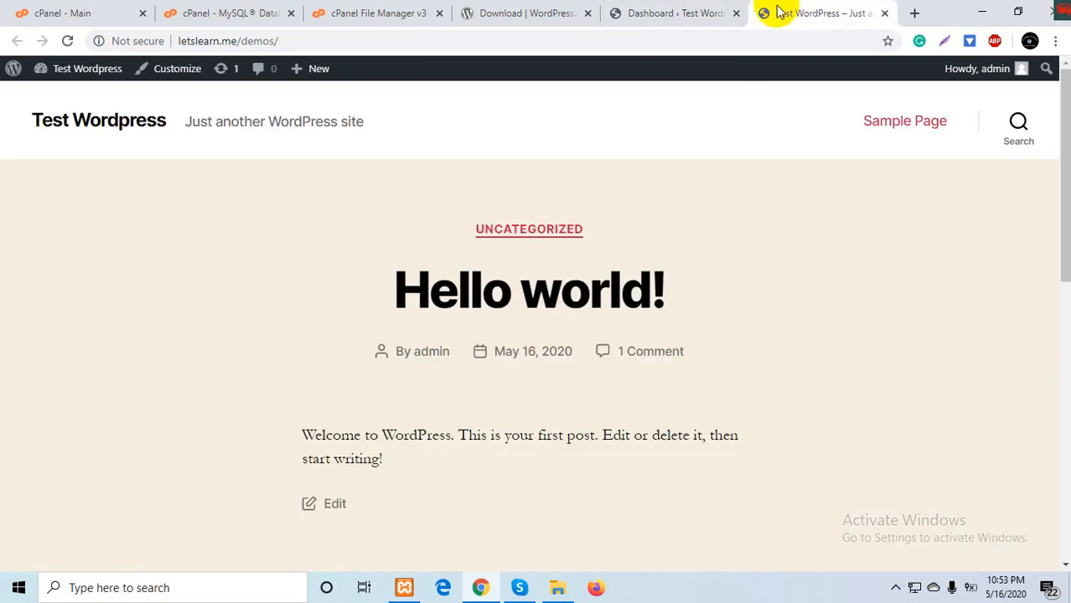
scroll(713, 272, "down", 3)
scroll(713, 272, "down", 5)
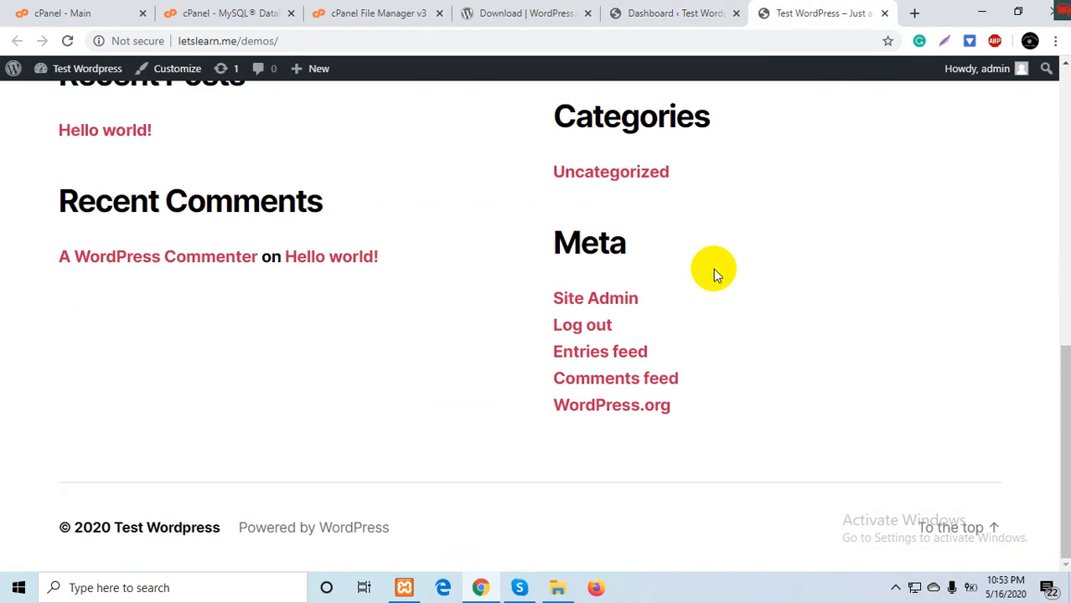
scroll(713, 268, "up", 10)
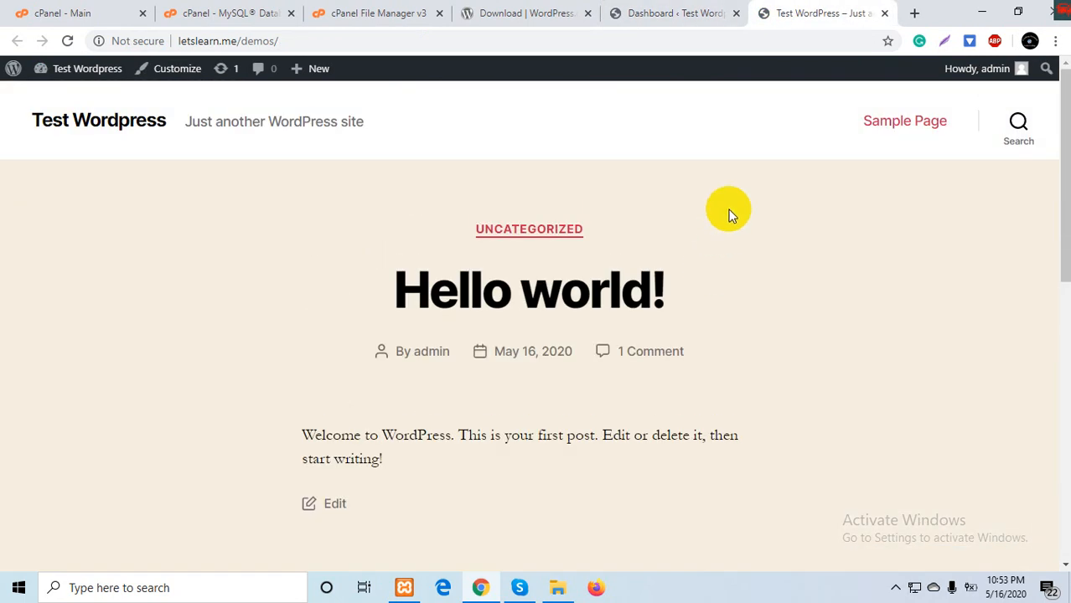